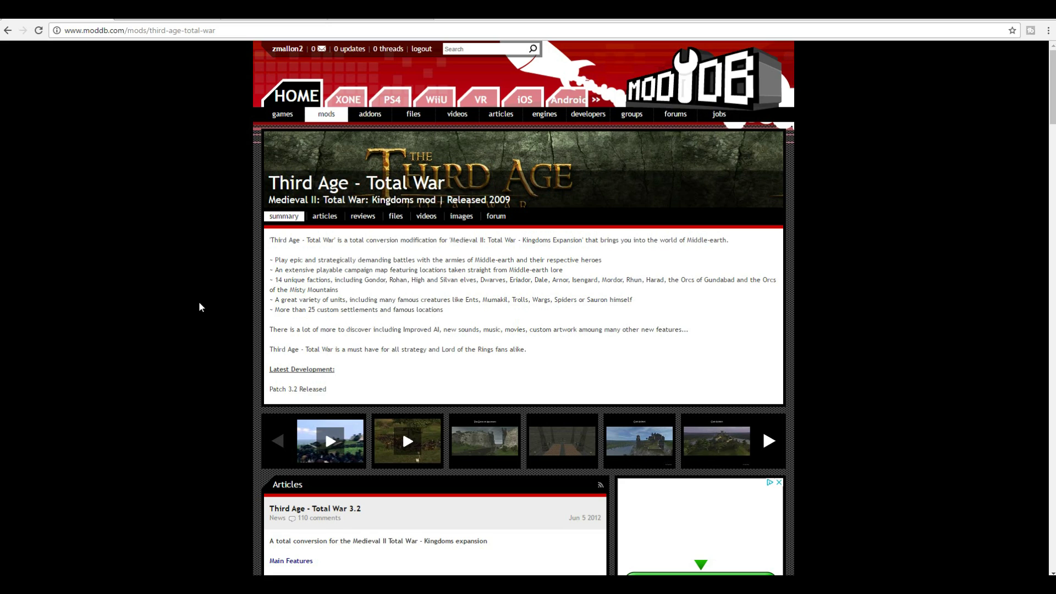
# Examine the Third Age - Total War mod page's features, factions, download links, requirements and installation instructions.
pyautogui.scroll(-3, 242, 271)
pyautogui.scroll(-4, 242, 252)
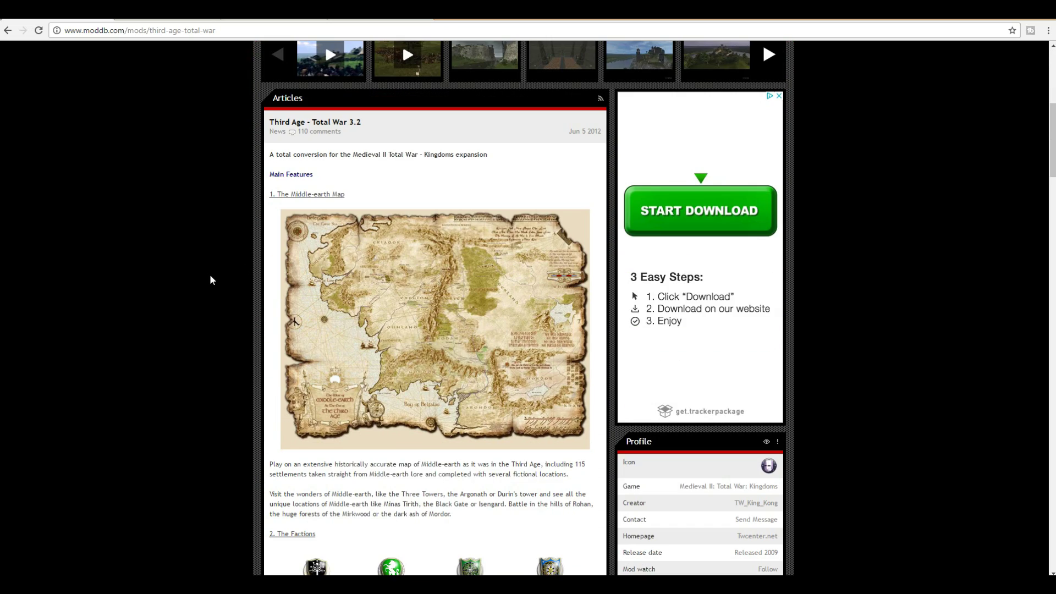
pyautogui.scroll(-5, 210, 275)
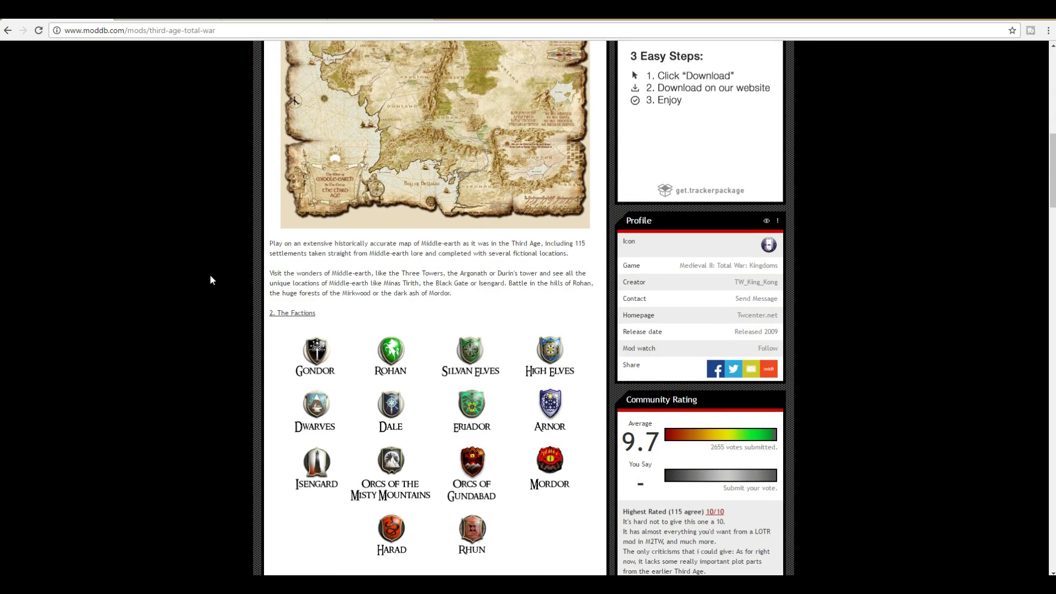
pyautogui.scroll(-3, 209, 279)
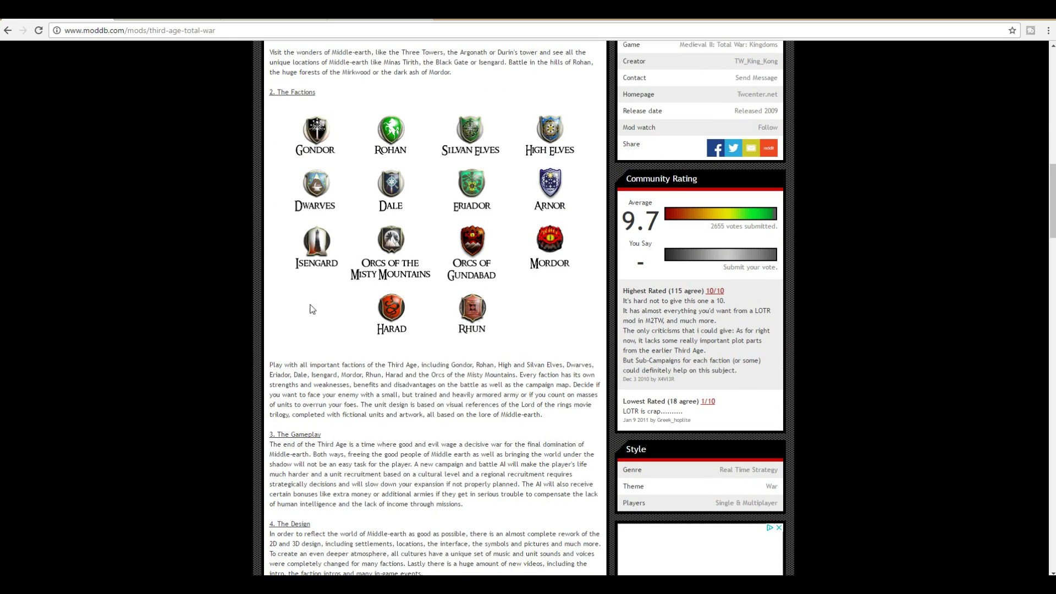
pyautogui.scroll(-6, 166, 346)
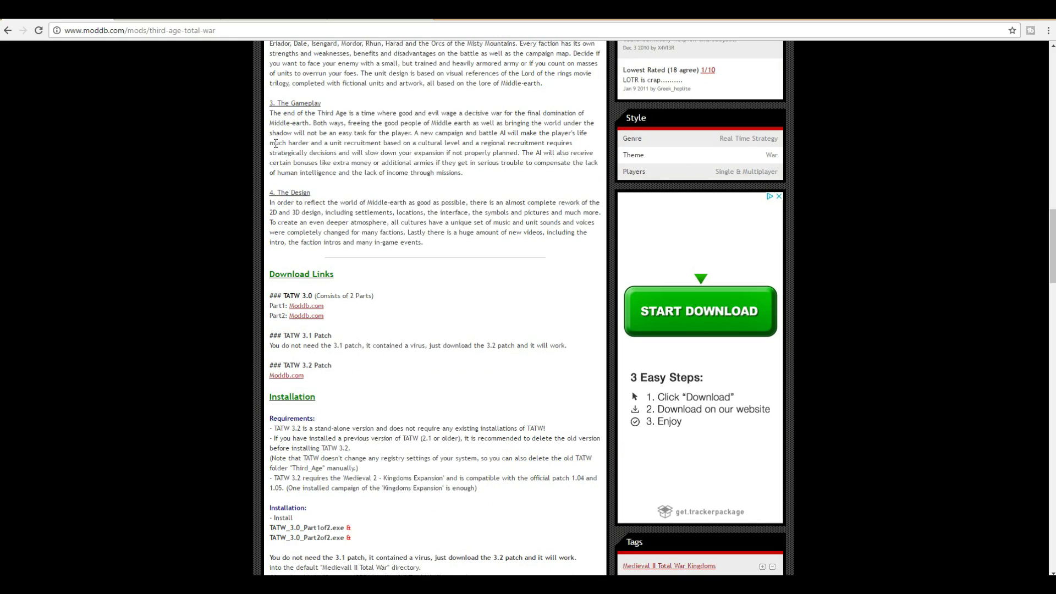
pyautogui.scroll(-3, 223, 263)
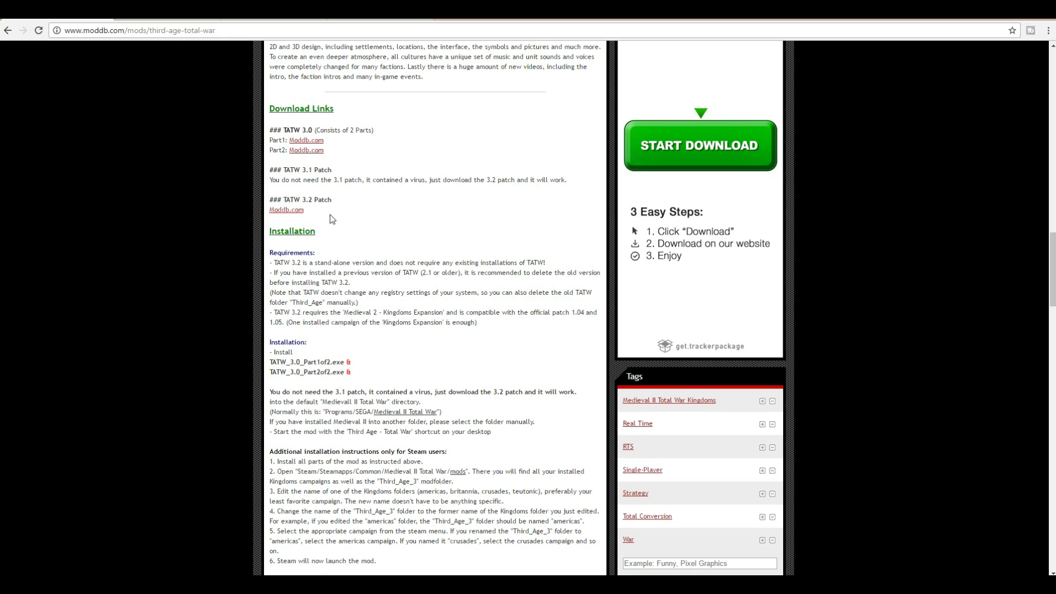
pyautogui.scroll(-1, 337, 280)
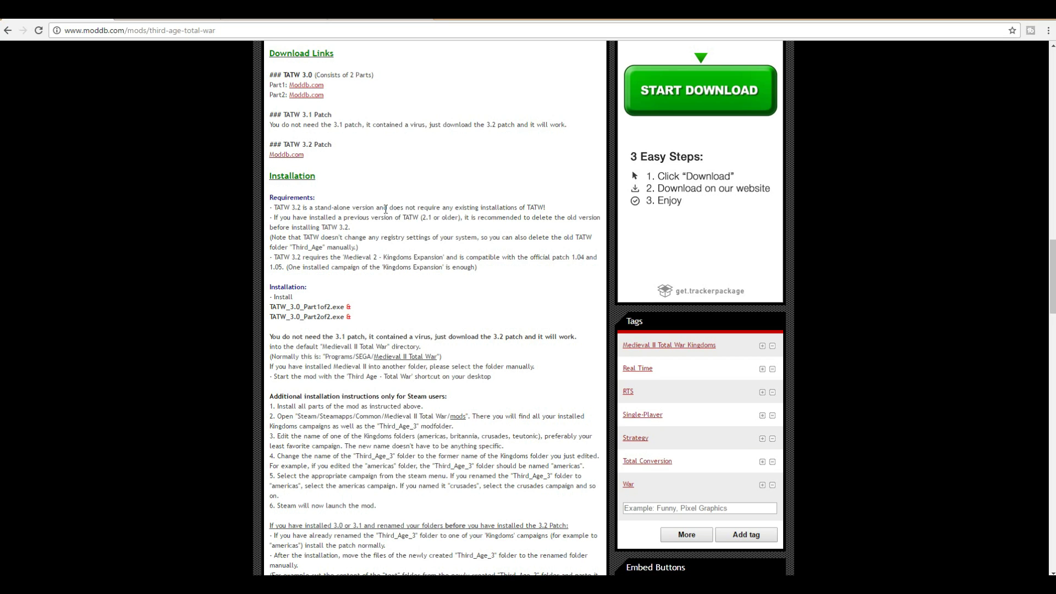
pyautogui.scroll(-2, 320, 307)
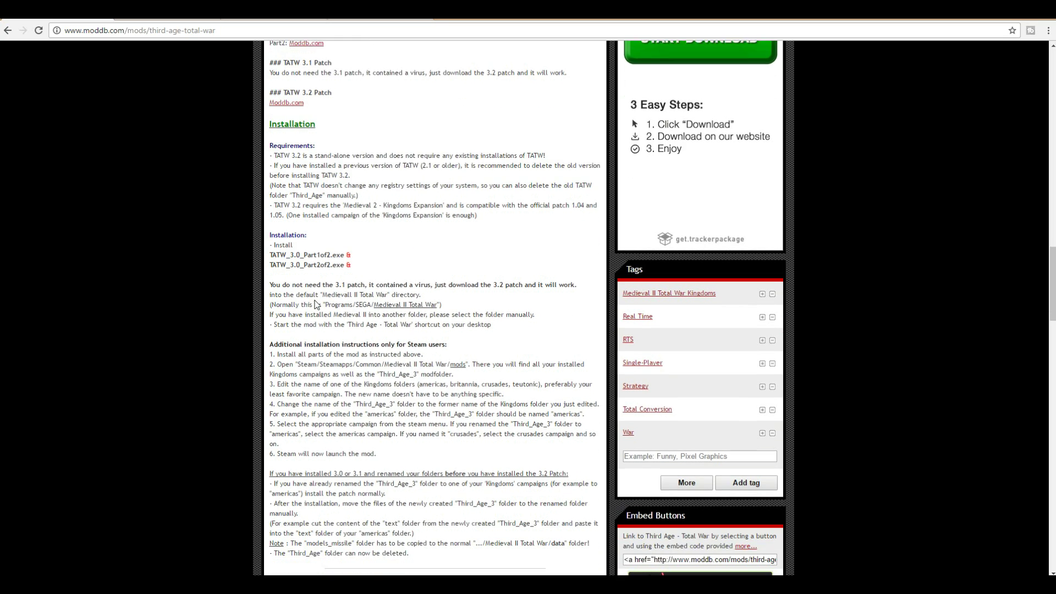
pyautogui.scroll(-2, 320, 306)
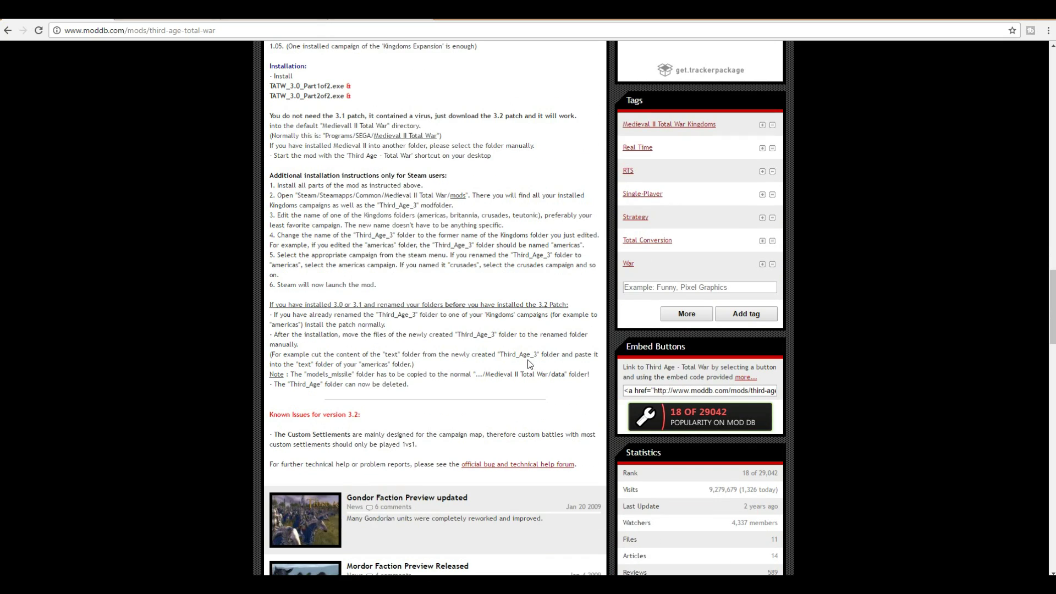
pyautogui.scroll(2, 298, 253)
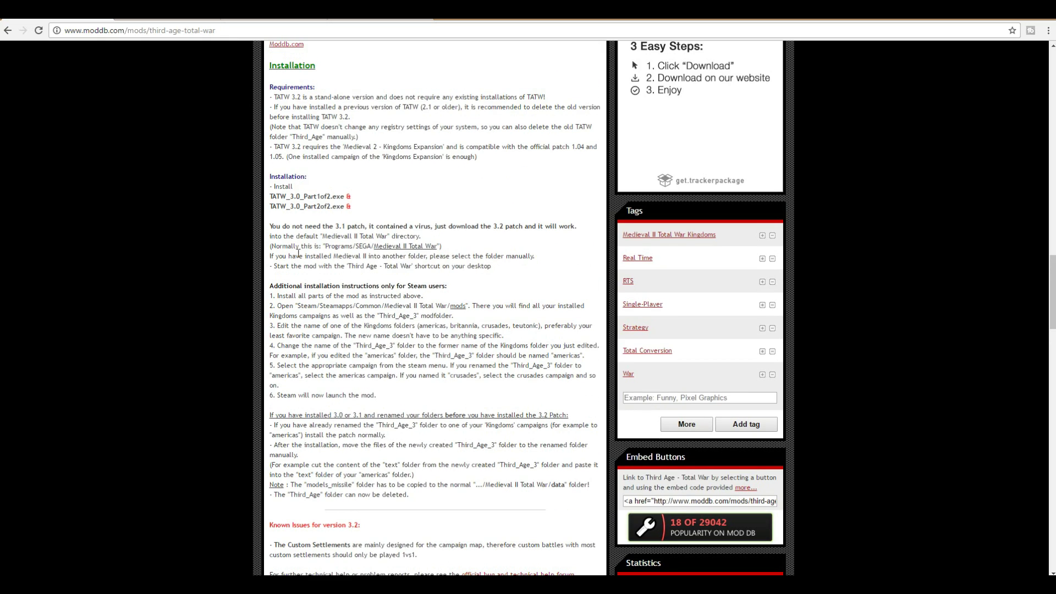
pyautogui.scroll(1, 254, 306)
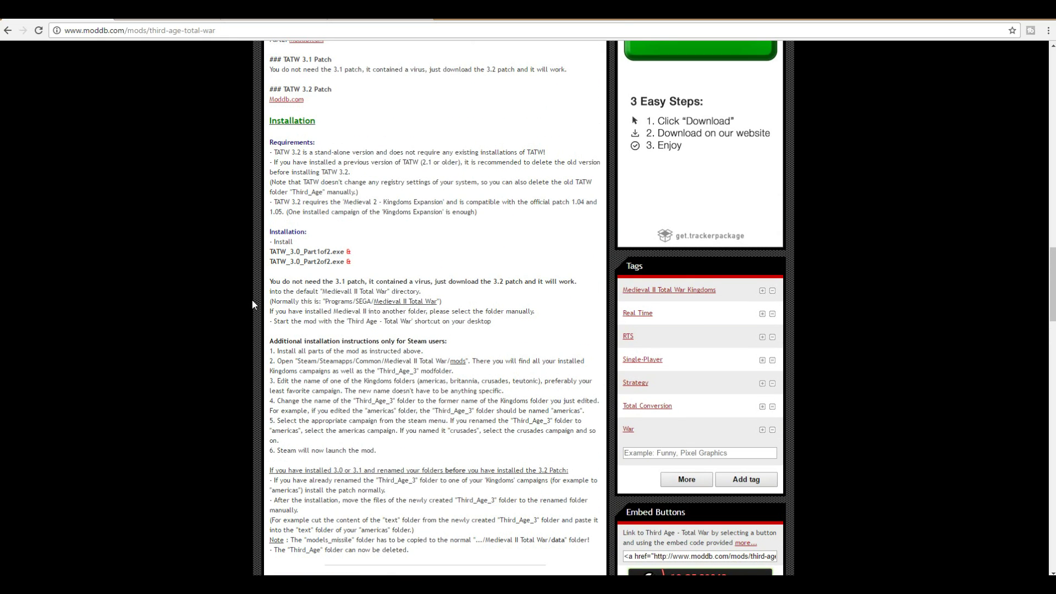
# View the download pages for Third Age - Total War 3.0 Part 1of2, Part 2of2 and the 3.2 Patch.
pyautogui.scroll(20, 252, 300)
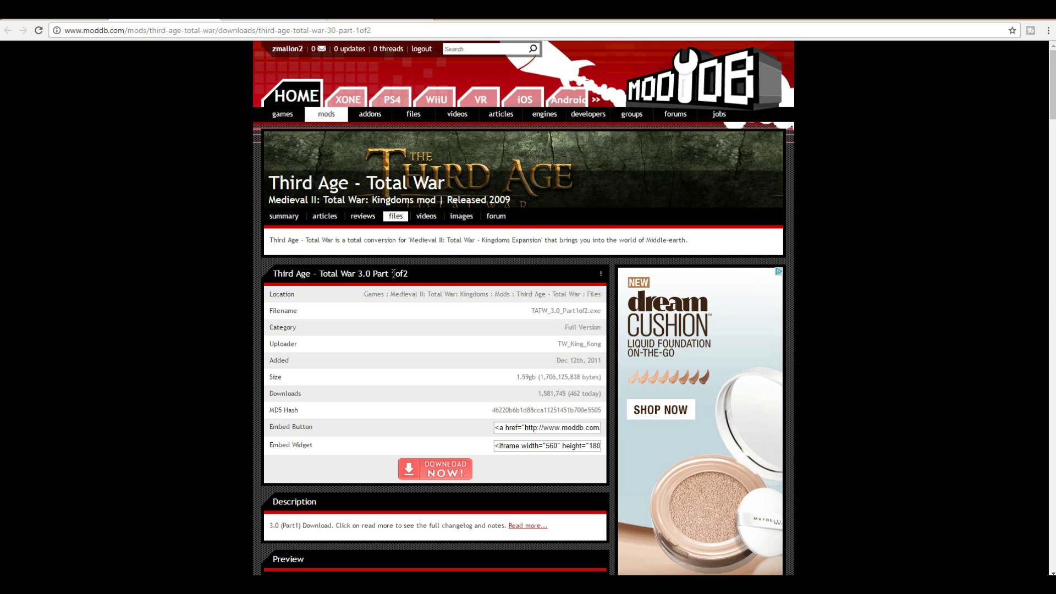
pyautogui.click(239, 21)
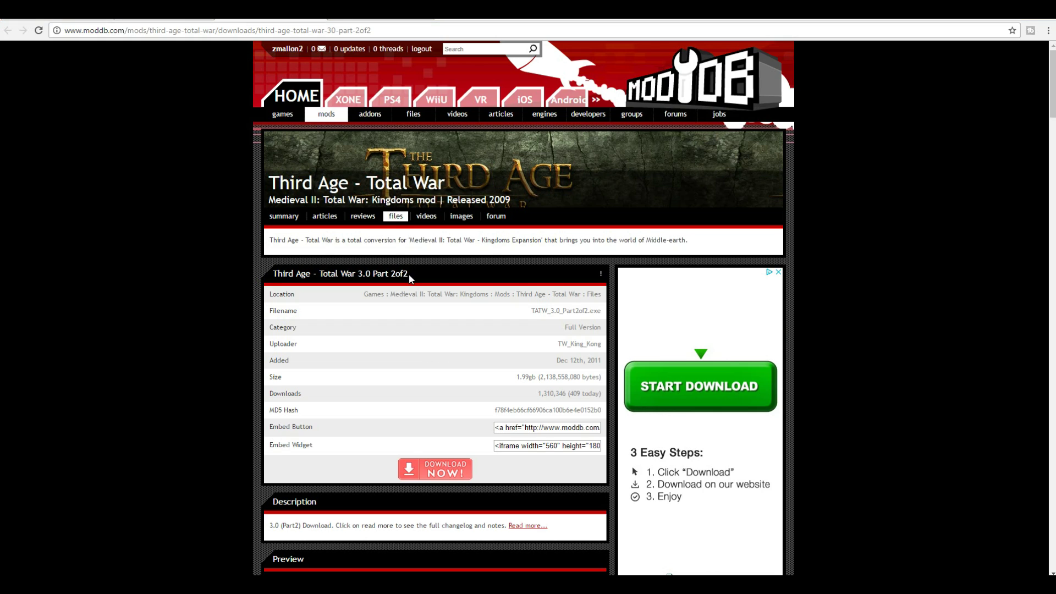
pyautogui.click(344, 20)
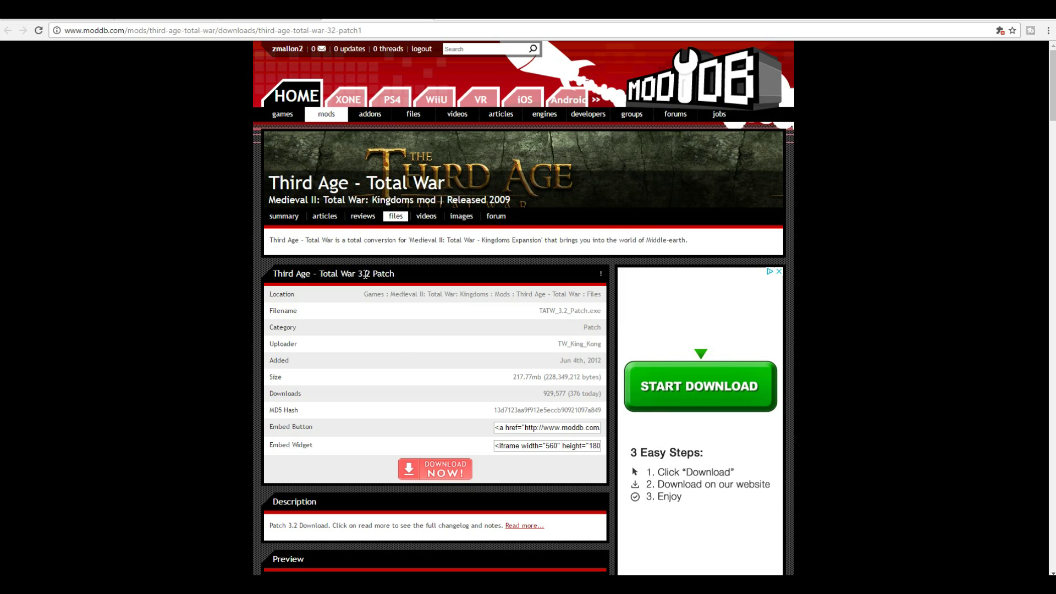
pyautogui.click(201, 22)
pyautogui.click(427, 477)
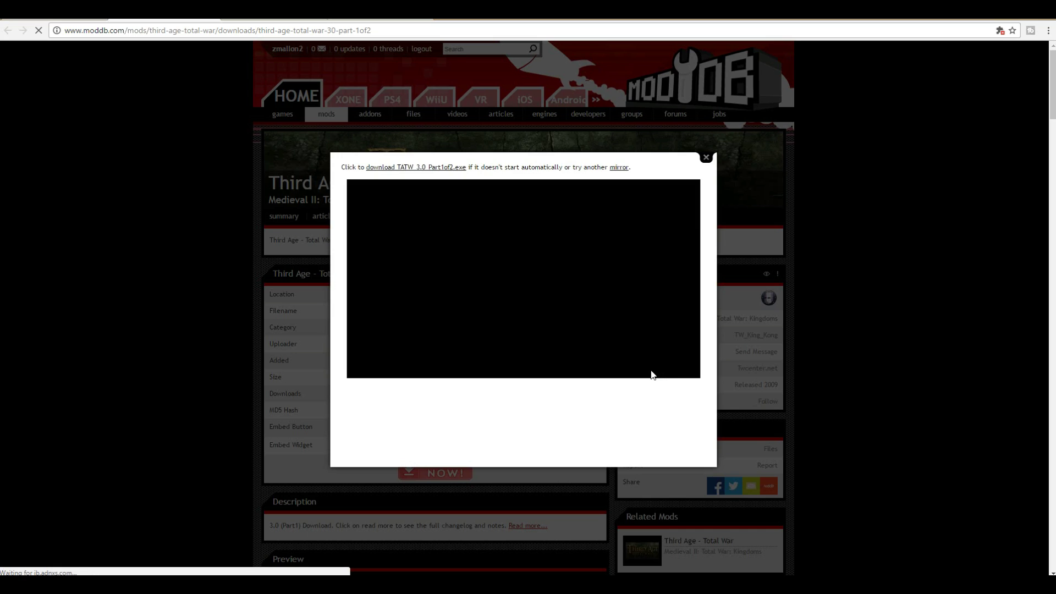
pyautogui.click(675, 369)
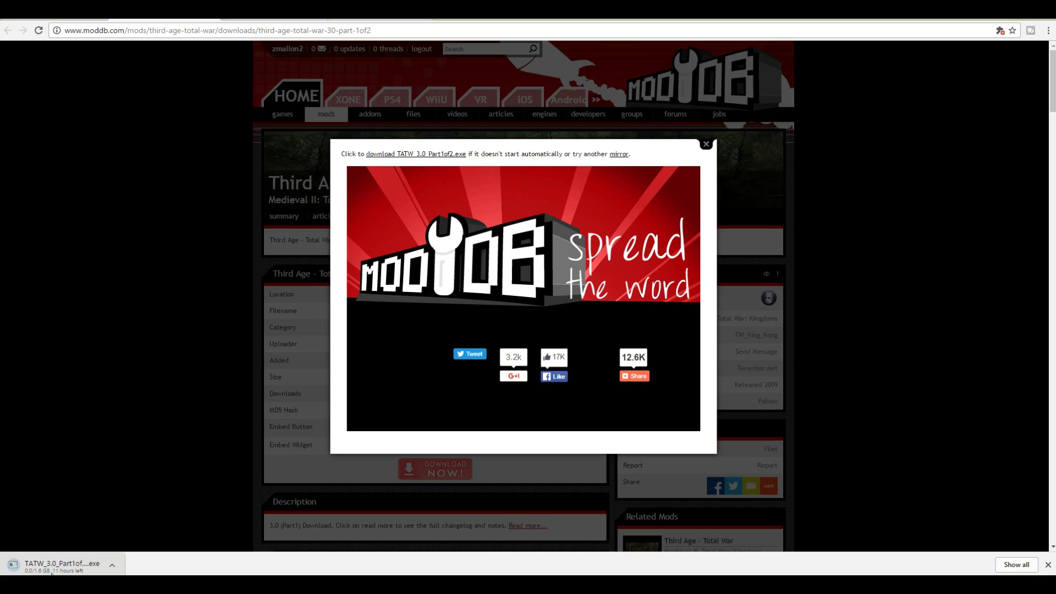
pyautogui.click(113, 565)
pyautogui.click(132, 549)
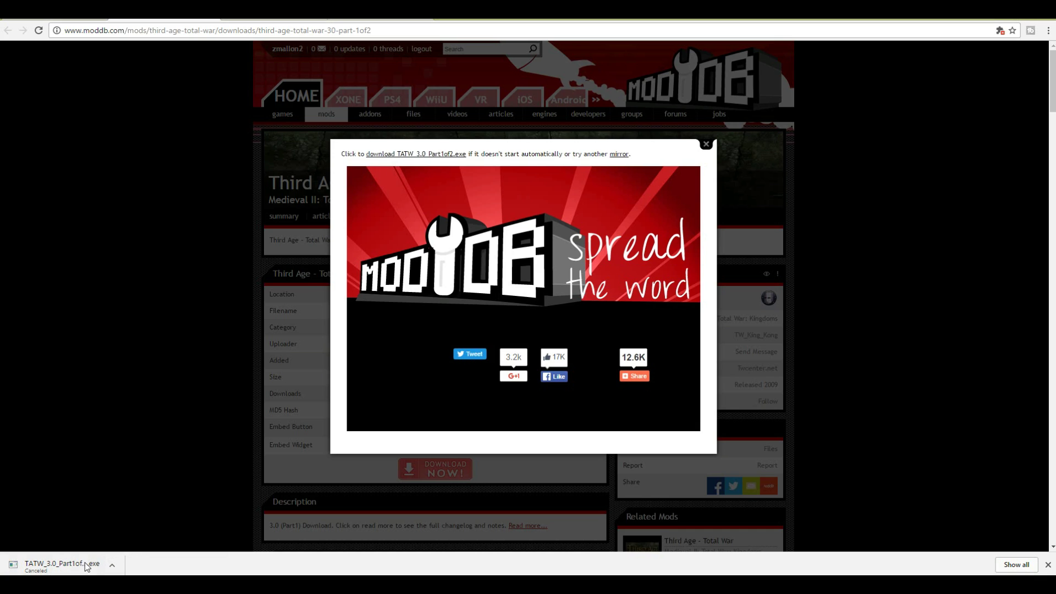
pyautogui.click(708, 145)
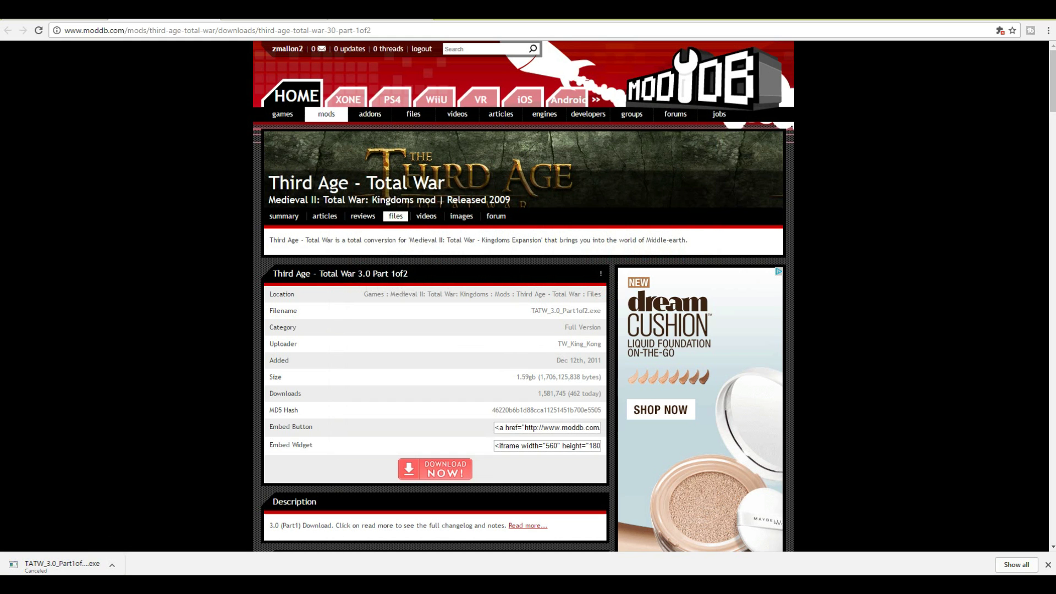
# Switch to File Explorer and open the Downloads folder containing the TATW 3.0 installers and the 3.2 patch.
pyautogui.press('super+e')
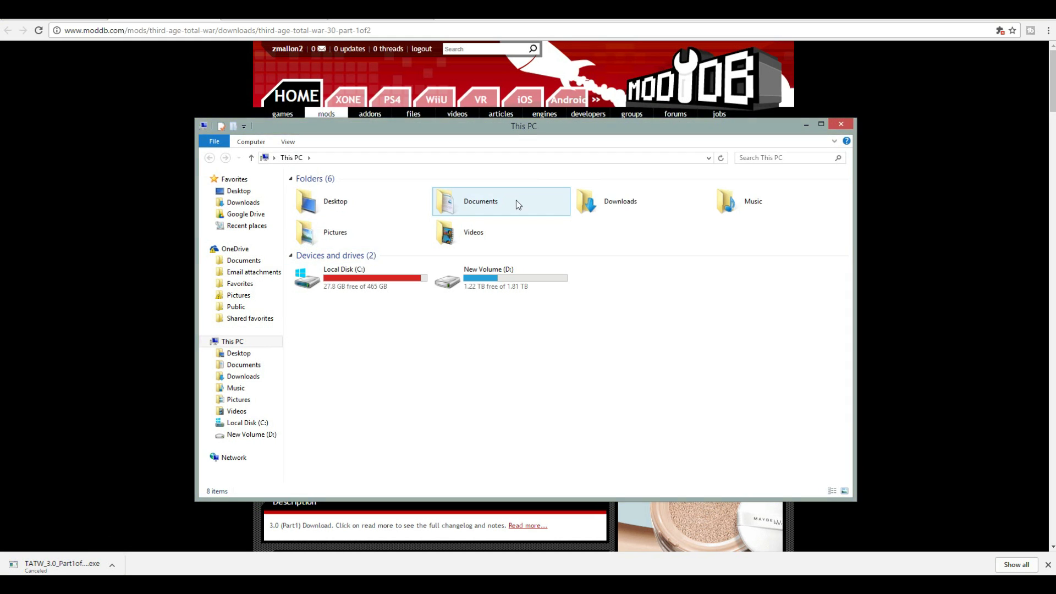
pyautogui.doubleClick(584, 204)
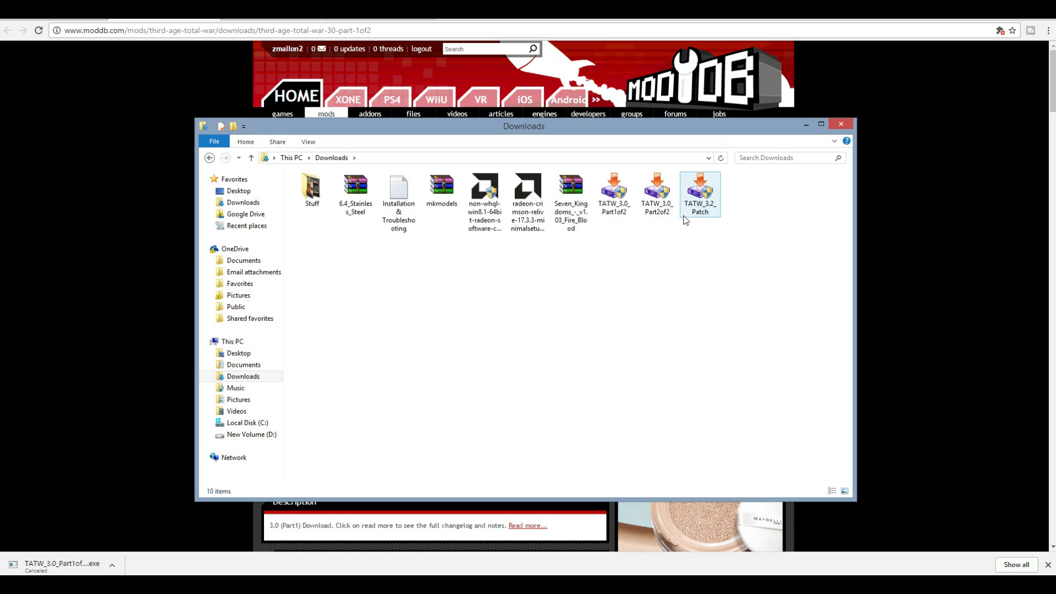
pyautogui.moveTo(710, 213)
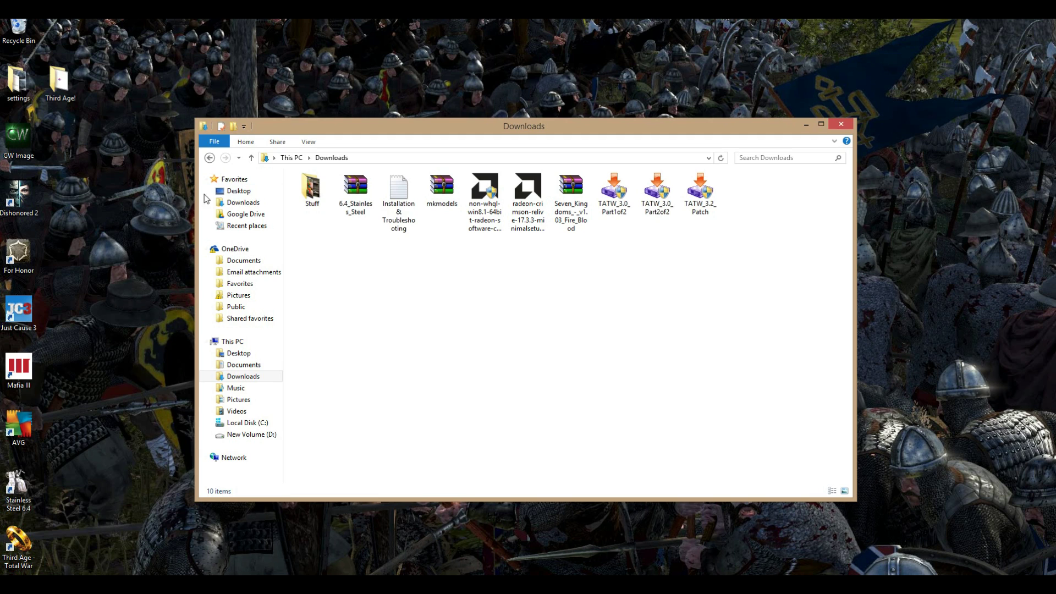
pyautogui.moveTo(59, 83); pyautogui.dragTo(63, 136)
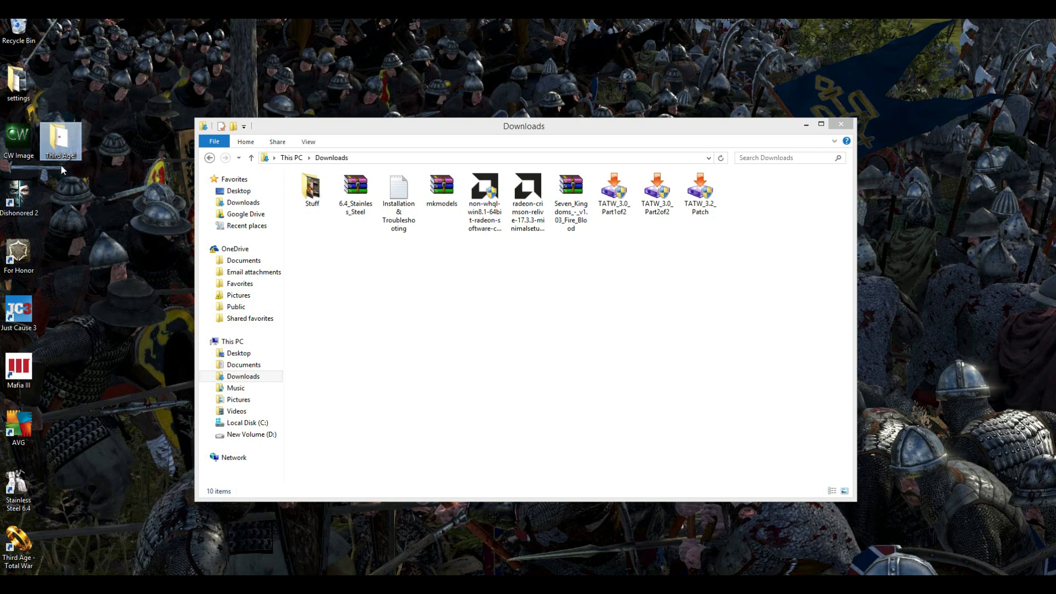
pyautogui.rightClick(68, 195)
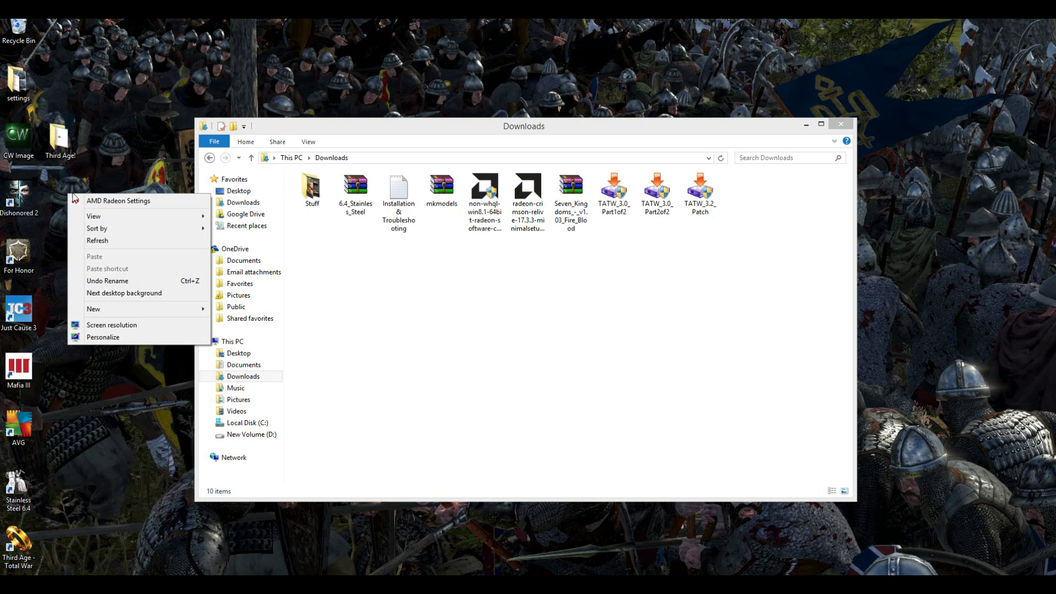
pyautogui.moveTo(106, 313)
pyautogui.click(250, 309)
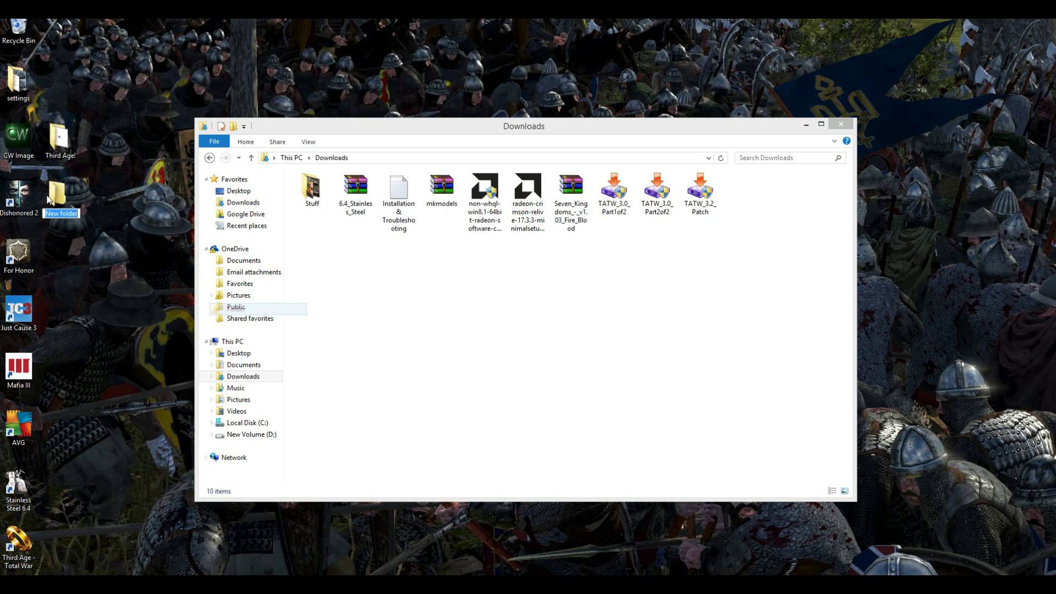
pyautogui.click(66, 196)
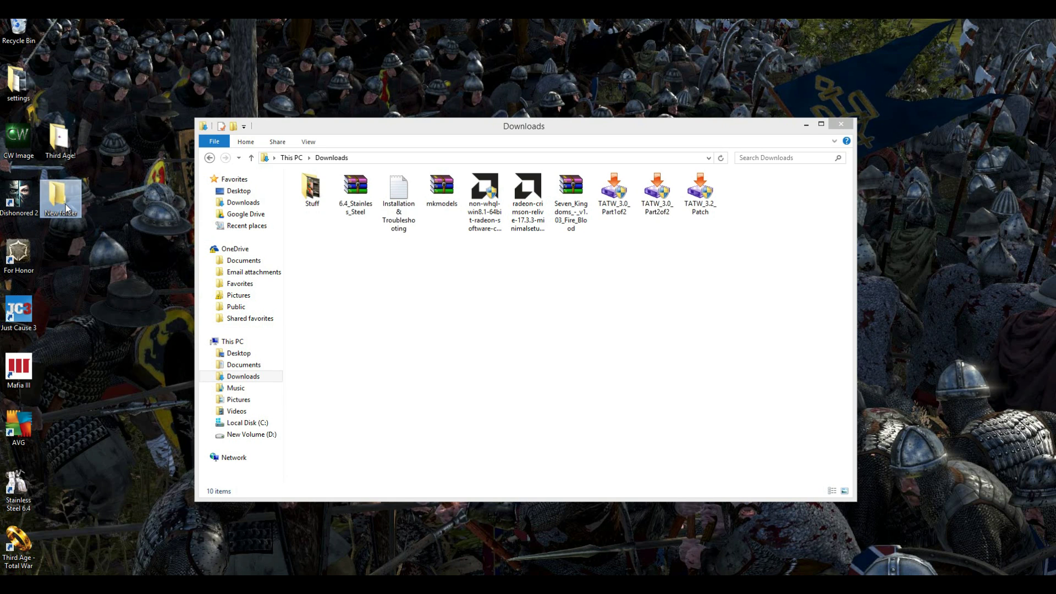
pyautogui.rightClick(65, 195)
pyautogui.click(65, 194)
pyautogui.moveTo(64, 195); pyautogui.dragTo(21, 30)
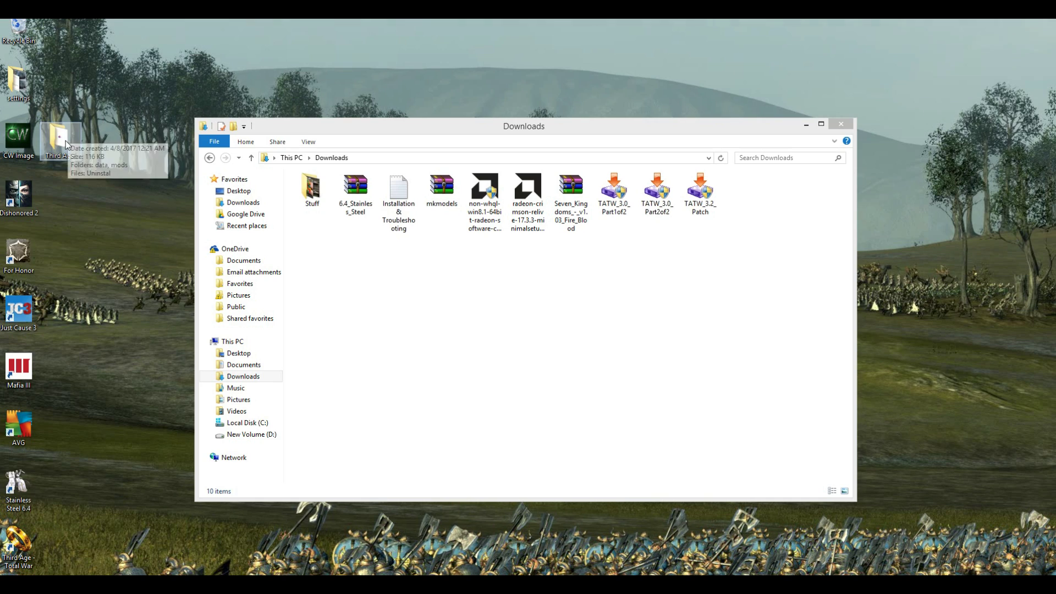
pyautogui.moveTo(67, 137); pyautogui.dragTo(64, 97)
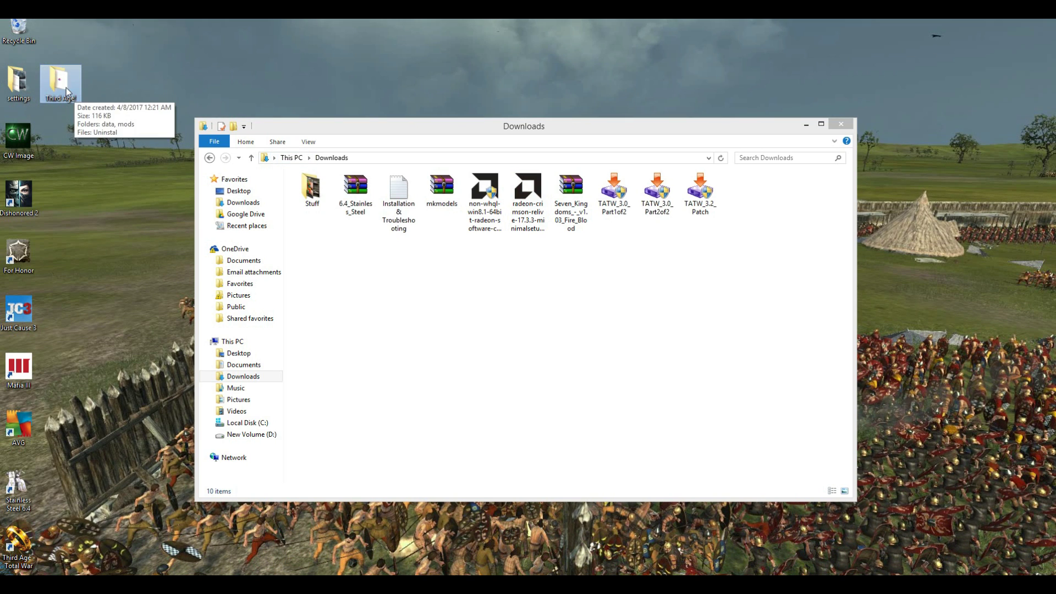
# Launch the TATW_3.0_Part1of2 installer, accept its licence agreement and proceed to the installation directory choice.
pyautogui.doubleClick(617, 210)
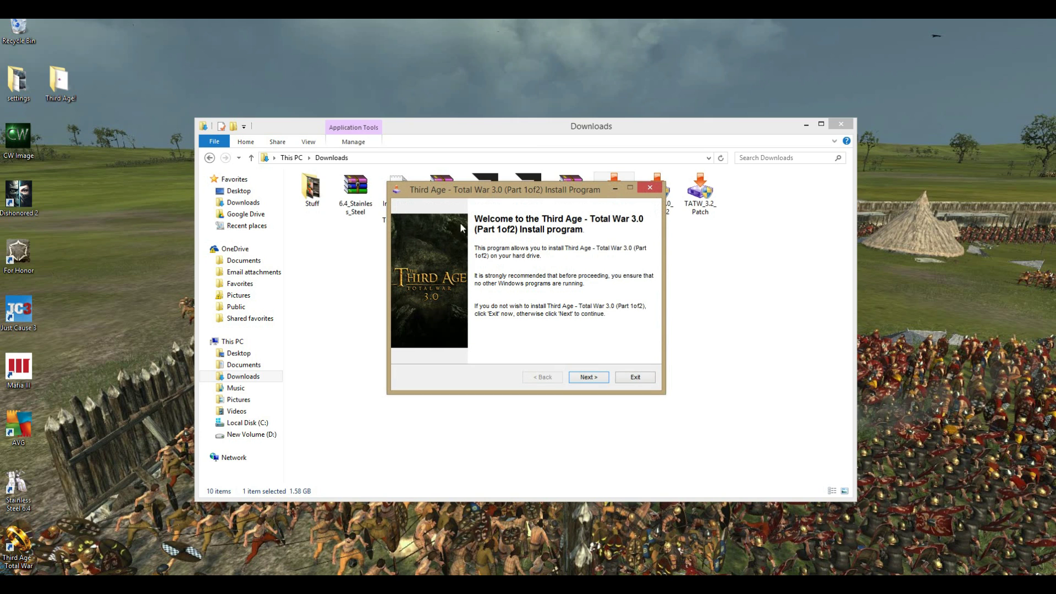
pyautogui.click(589, 377)
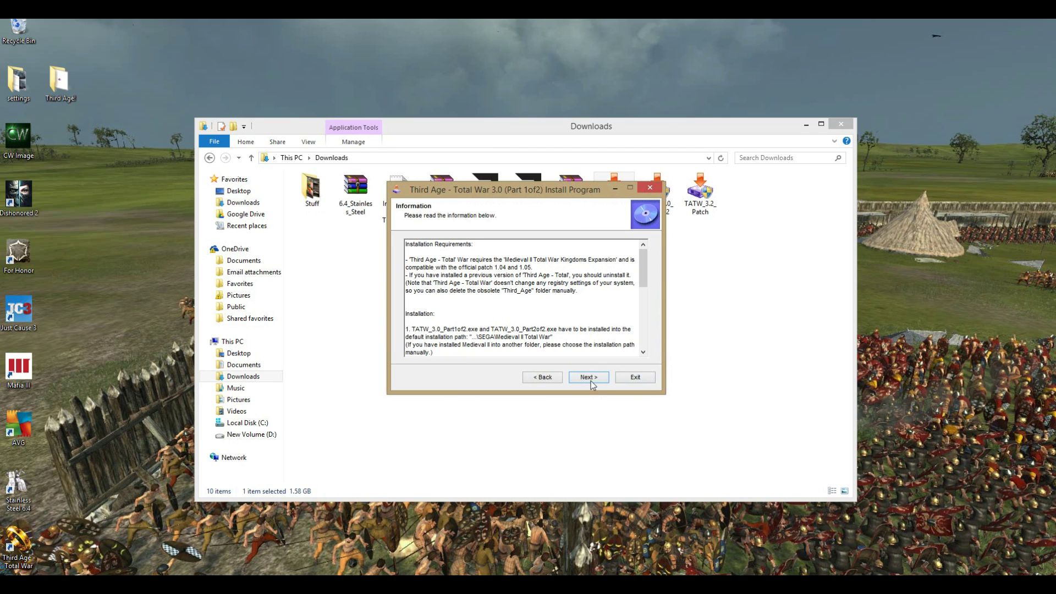
pyautogui.click(589, 377)
pyautogui.click(464, 344)
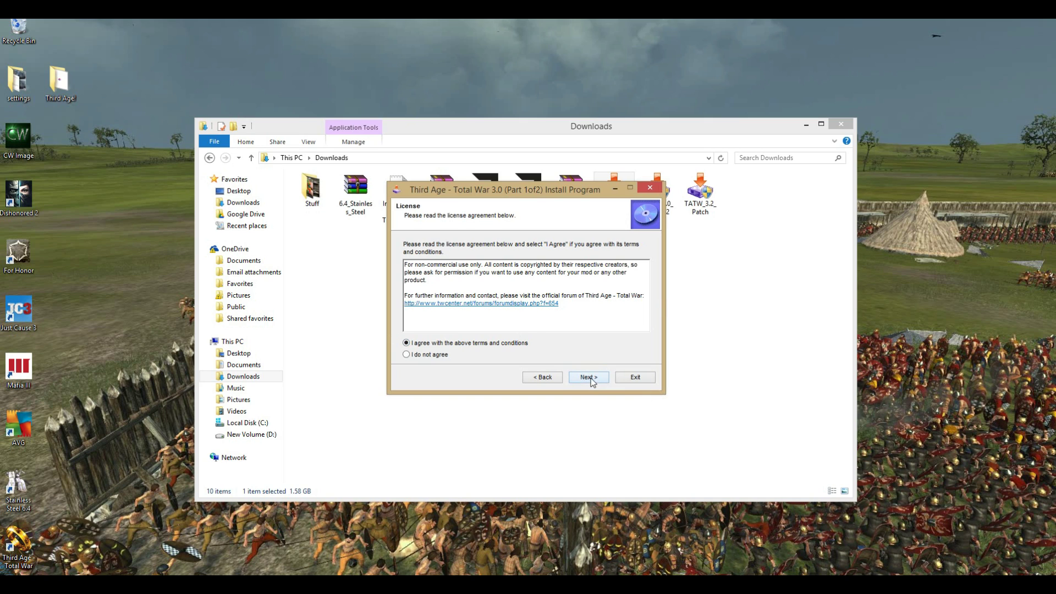
pyautogui.click(592, 381)
# Set the Part 1of2 installation directory to the Third Age! folder on the desktop.
pyautogui.moveTo(542, 264); pyautogui.dragTo(481, 264)
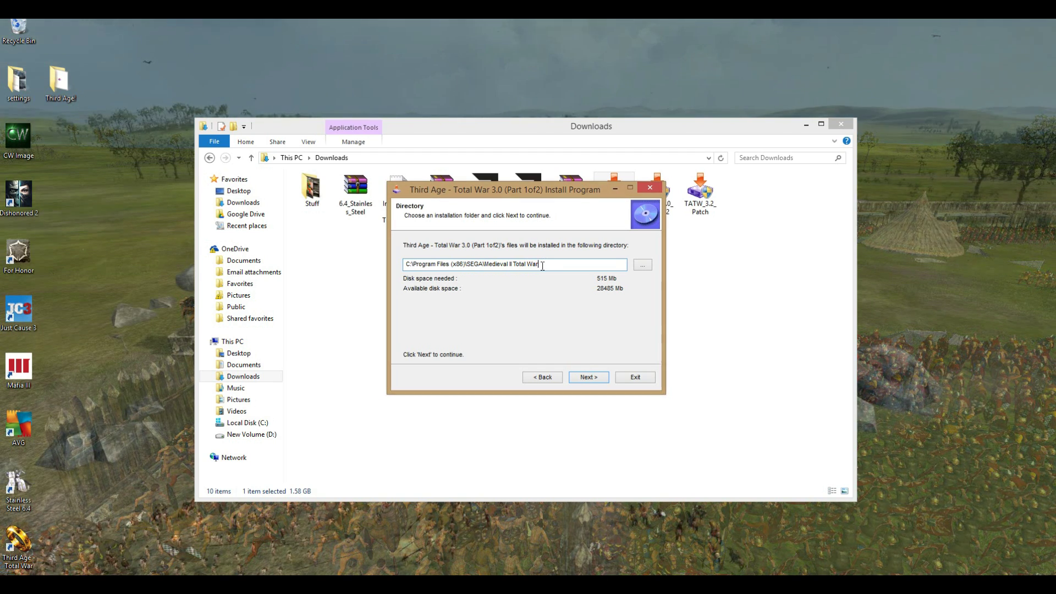
pyautogui.moveTo(476, 265); pyautogui.dragTo(401, 266)
pyautogui.click(463, 265)
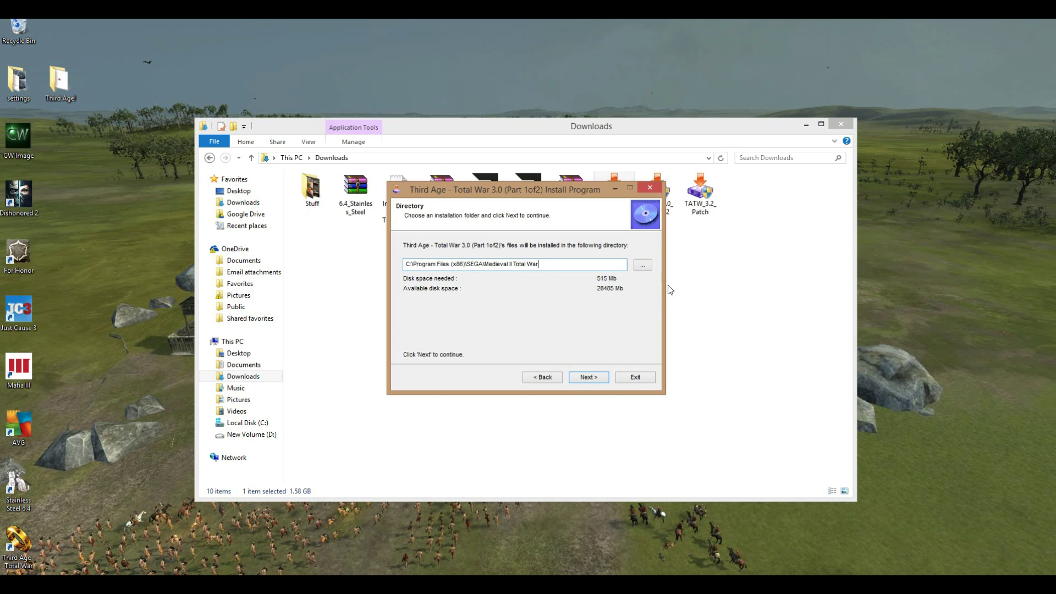
pyautogui.click(643, 266)
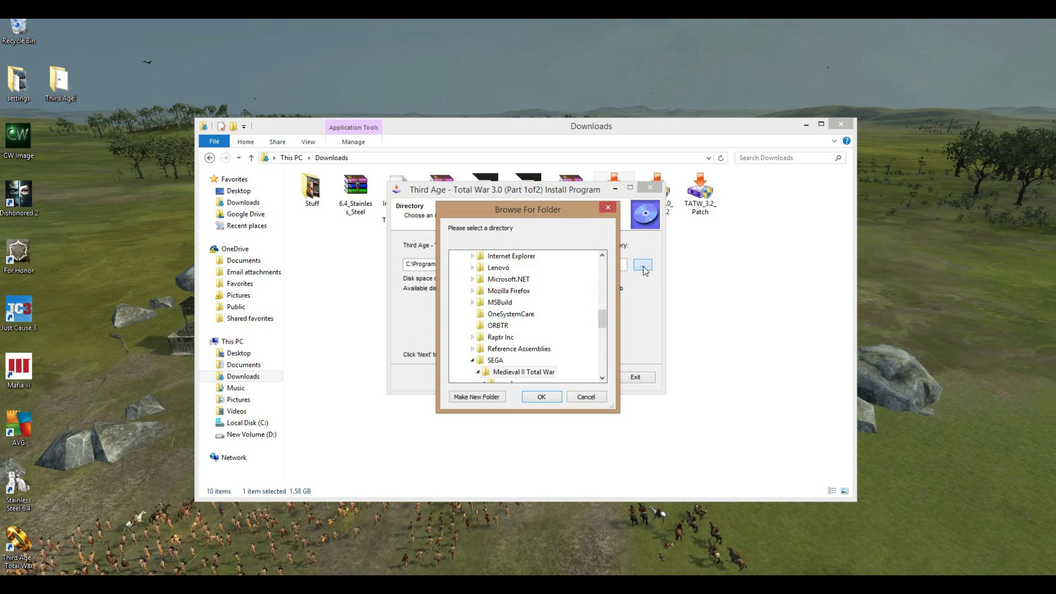
pyautogui.moveTo(603, 324); pyautogui.dragTo(604, 374)
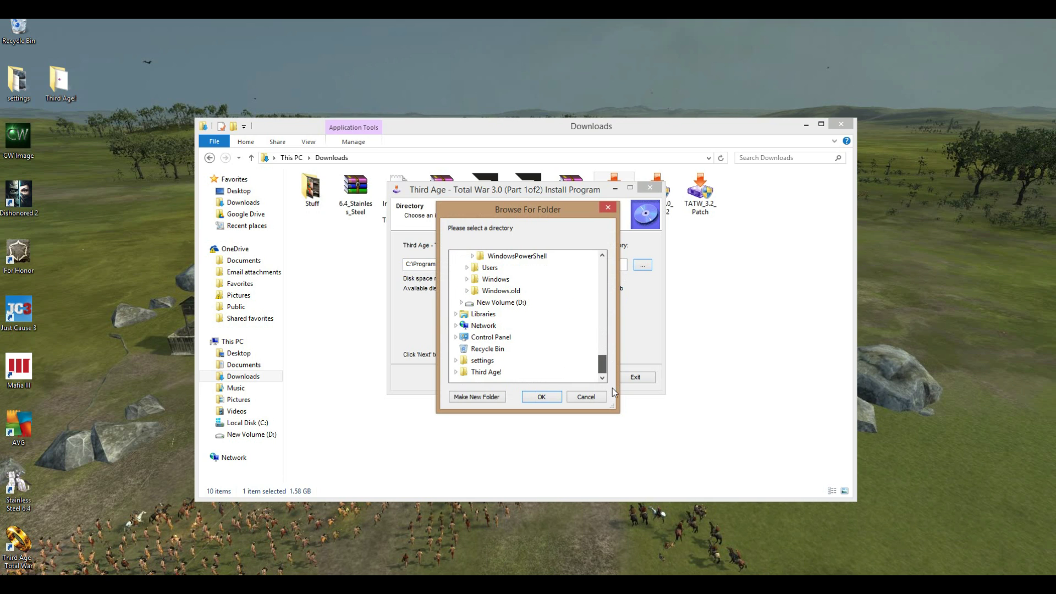
pyautogui.click(502, 373)
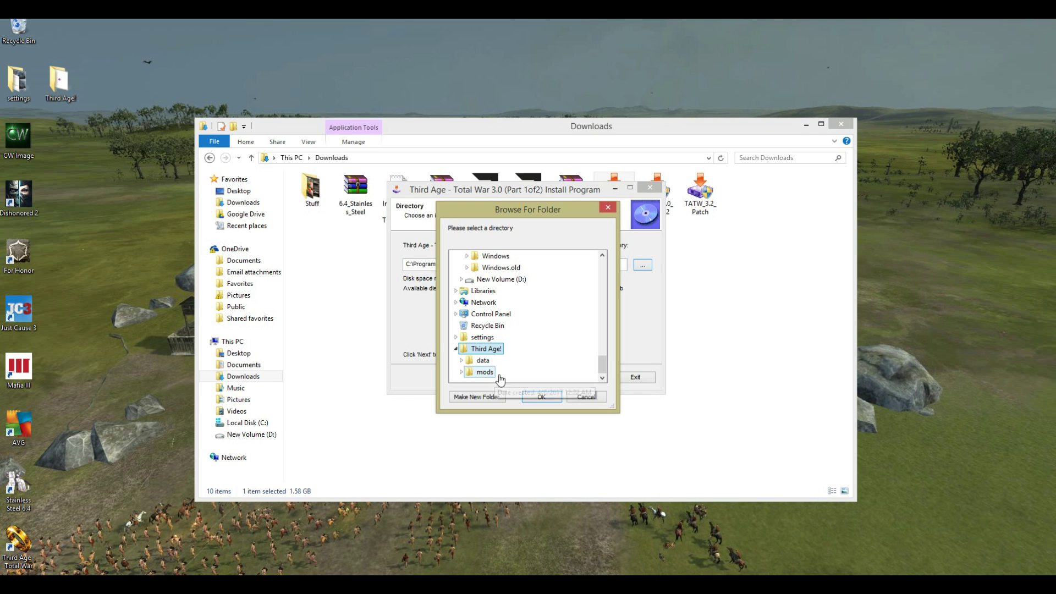
pyautogui.click(545, 398)
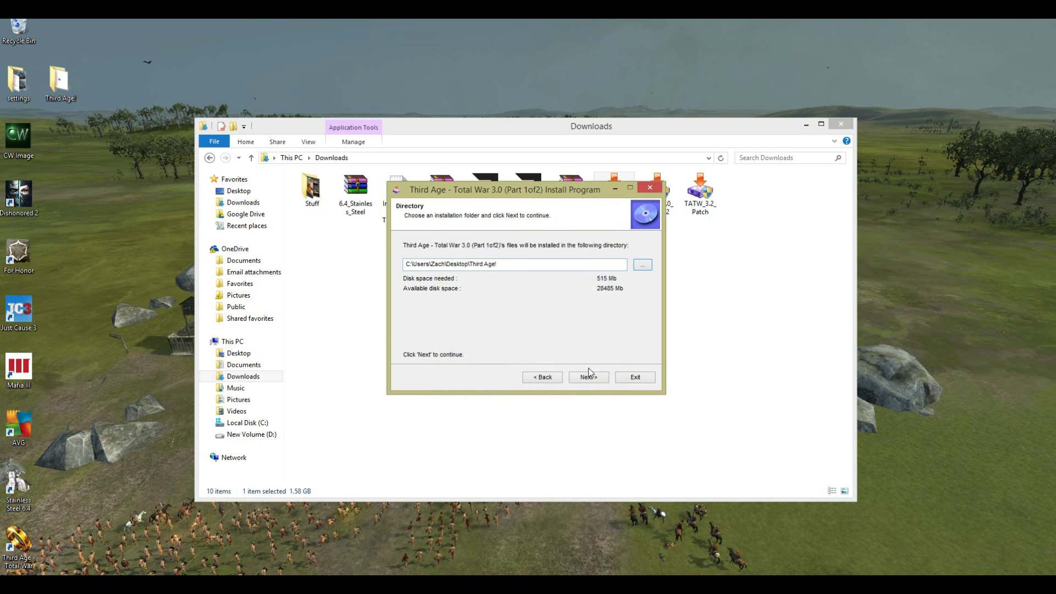
# Start the Part 1of2 installation into the chosen folder and cancel it while it is running.
pyautogui.click(588, 378)
pyautogui.click(588, 379)
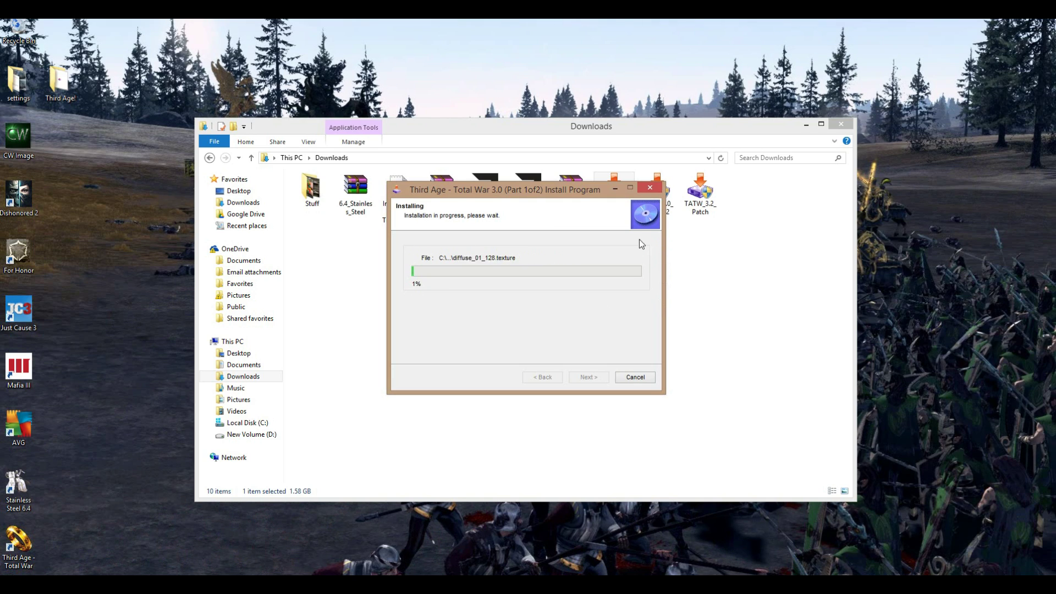
pyautogui.click(651, 189)
pyautogui.click(576, 347)
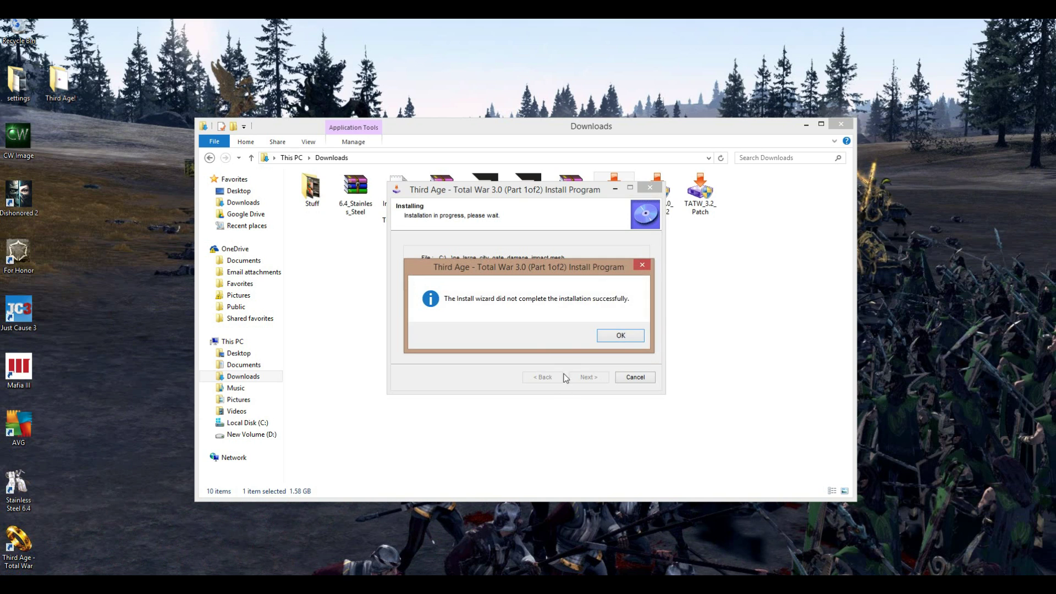
pyautogui.press('Return')
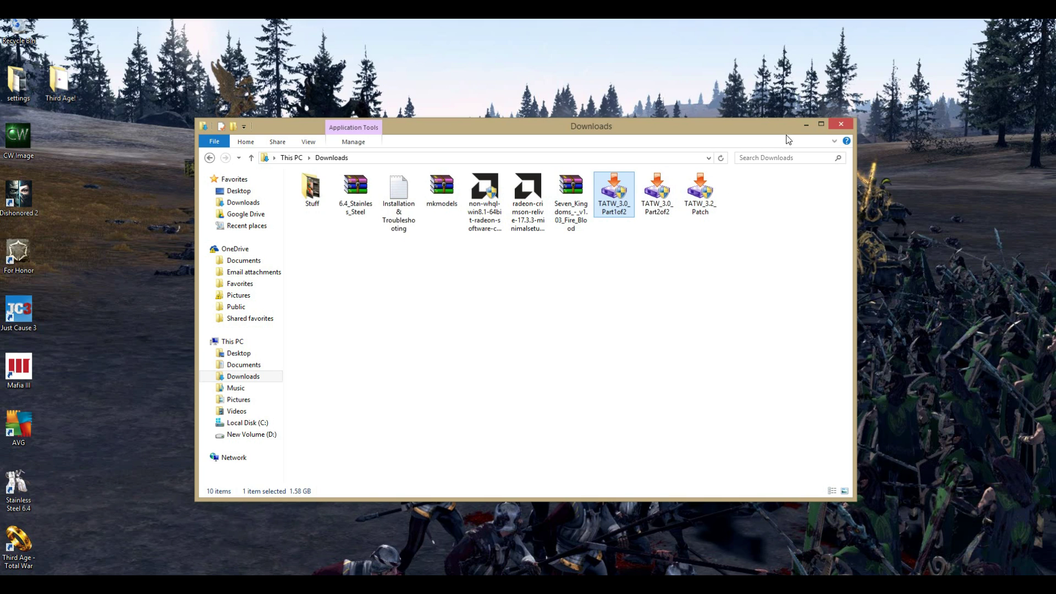
# Close the Downloads window and examine the desktop Third Age! folder, including its data and models_missile subfolders.
pyautogui.click(841, 124)
pyautogui.doubleClick(67, 85)
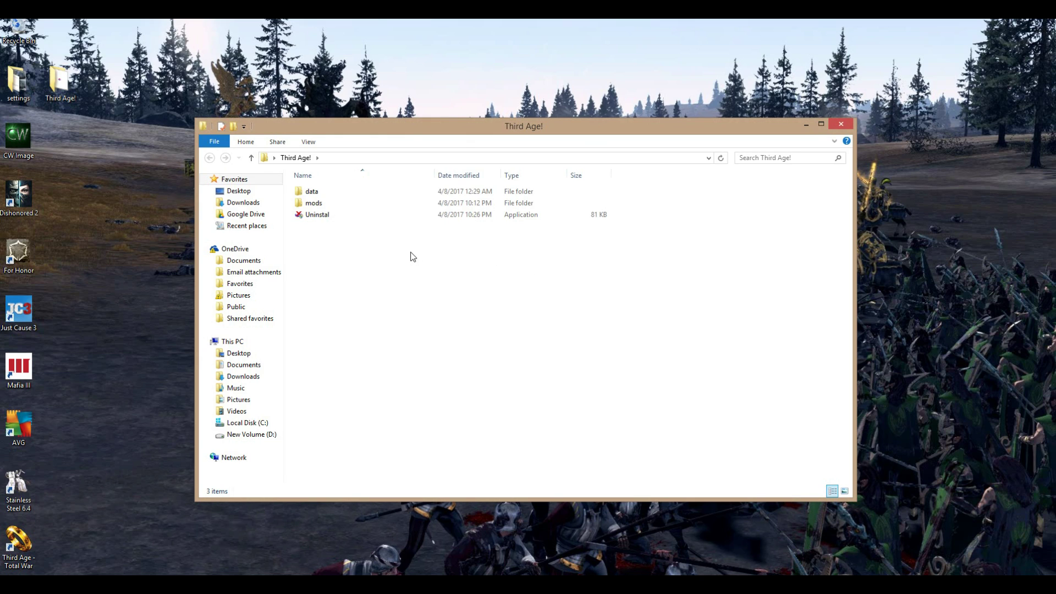
pyautogui.click(321, 193)
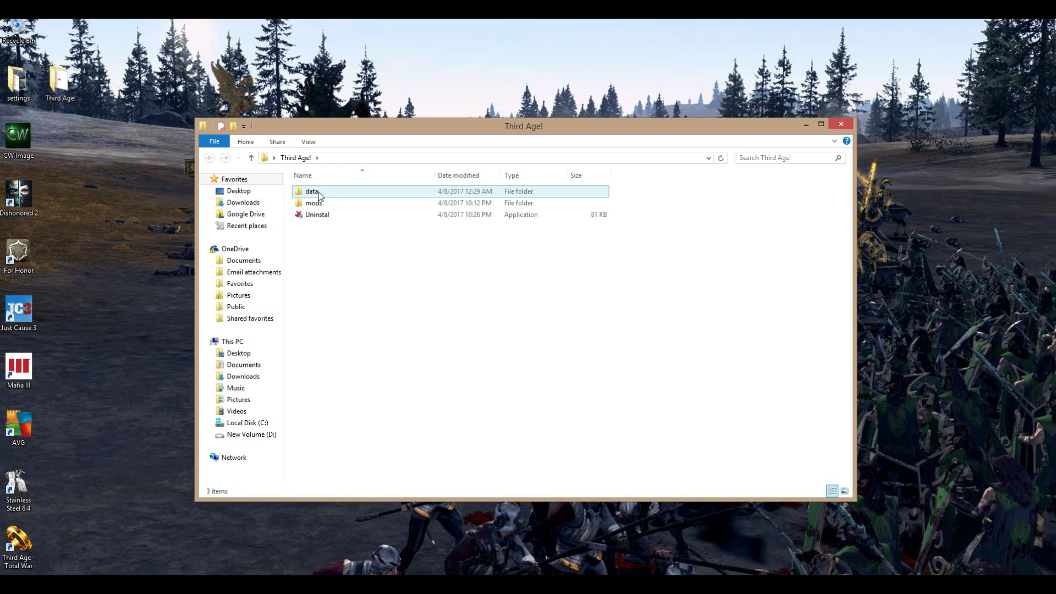
pyautogui.doubleClick(311, 194)
pyautogui.press('BackSpace')
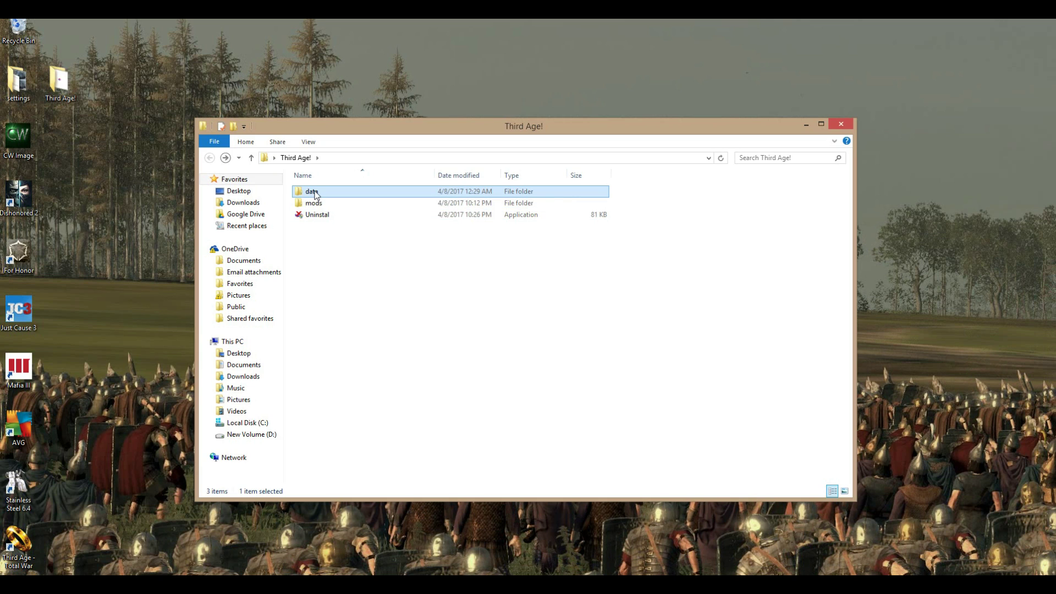
pyautogui.doubleClick(311, 192)
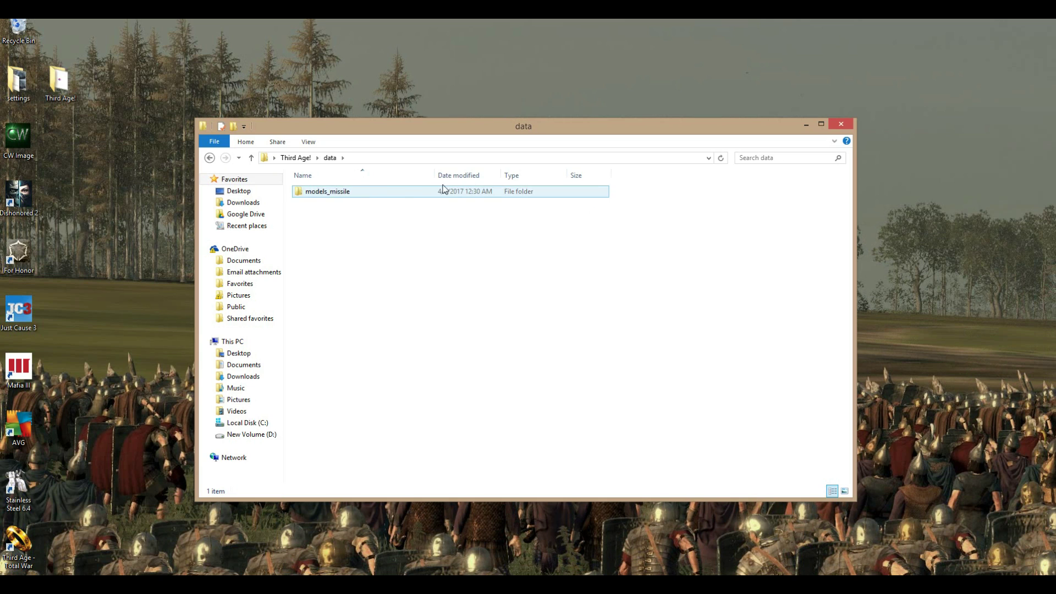
pyautogui.doubleClick(337, 192)
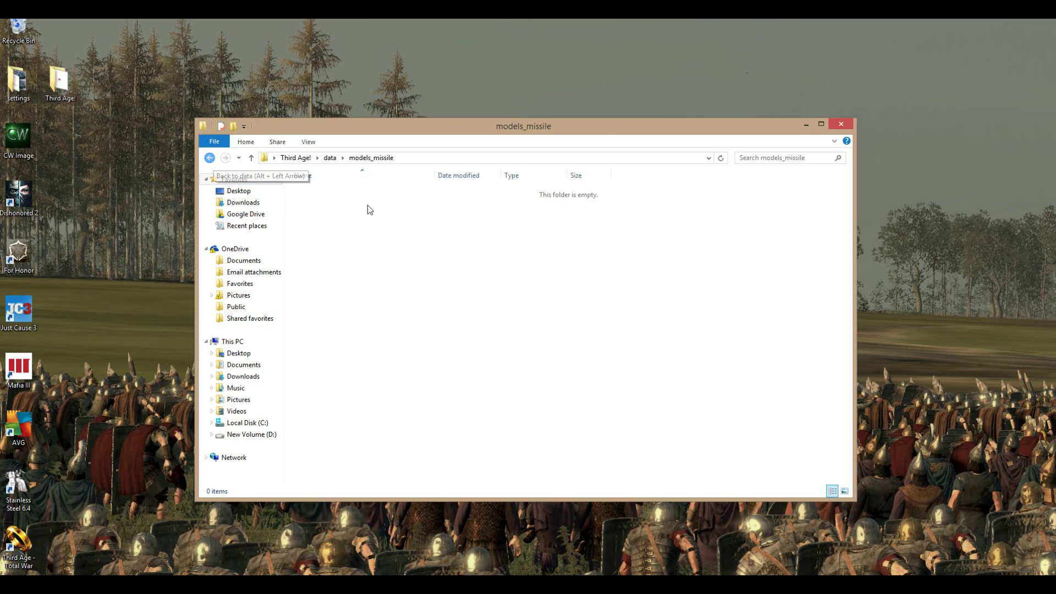
pyautogui.click(209, 159)
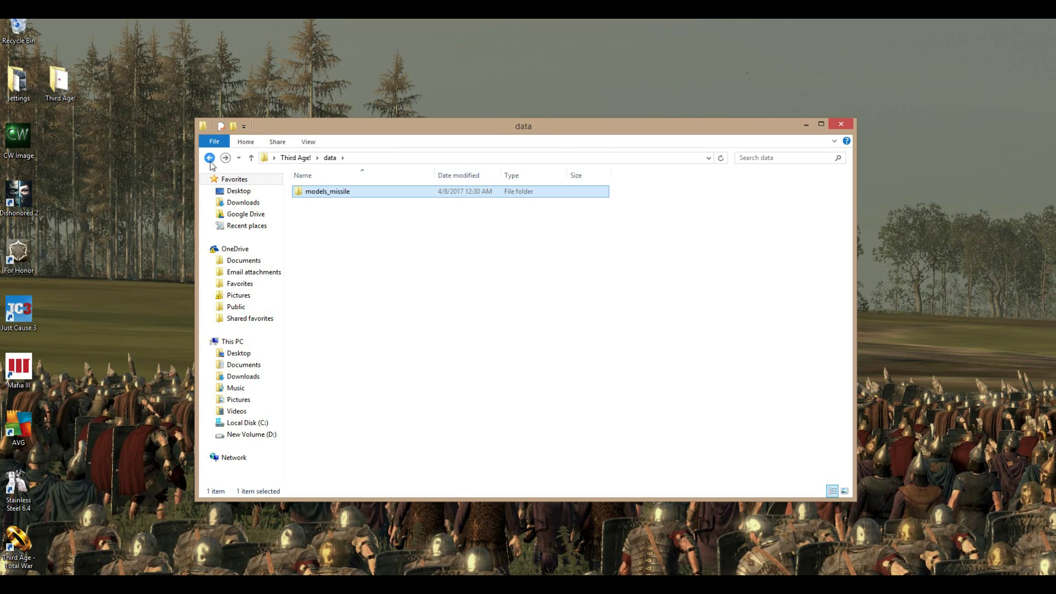
pyautogui.click(210, 158)
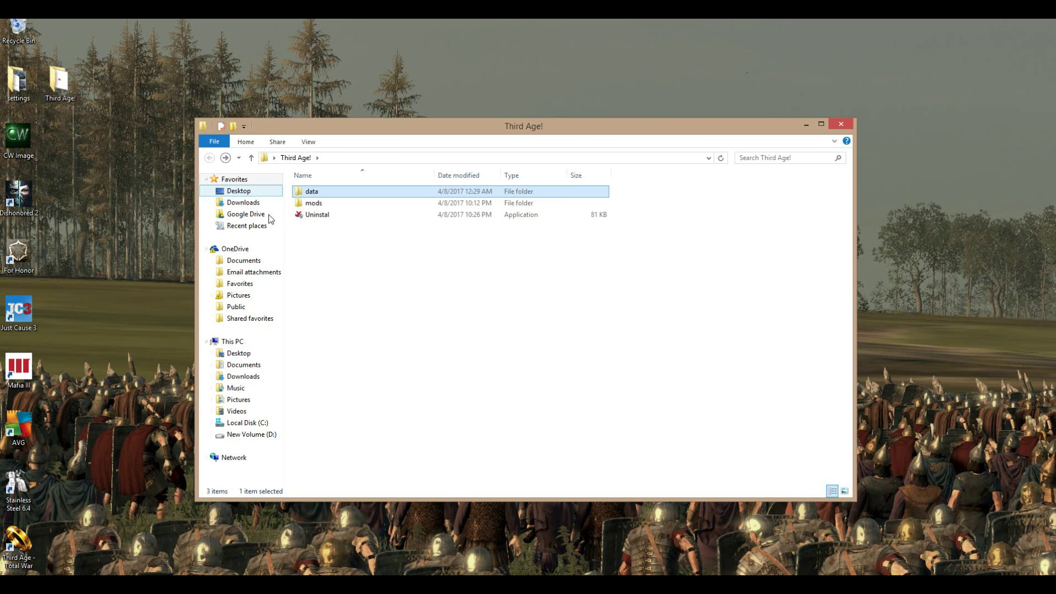
# Inspect the Third_Age_3 folder inside the Third Age! mods folder, leaving its name as is, and close the window.
pyautogui.doubleClick(322, 203)
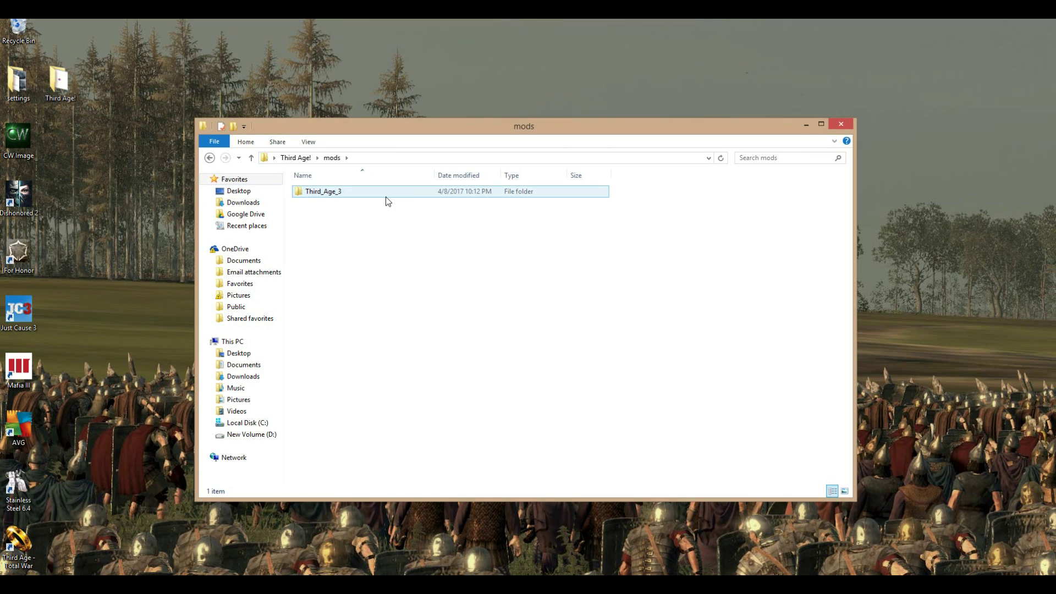
pyautogui.click(572, 197)
pyautogui.click(335, 192)
pyautogui.click(329, 191)
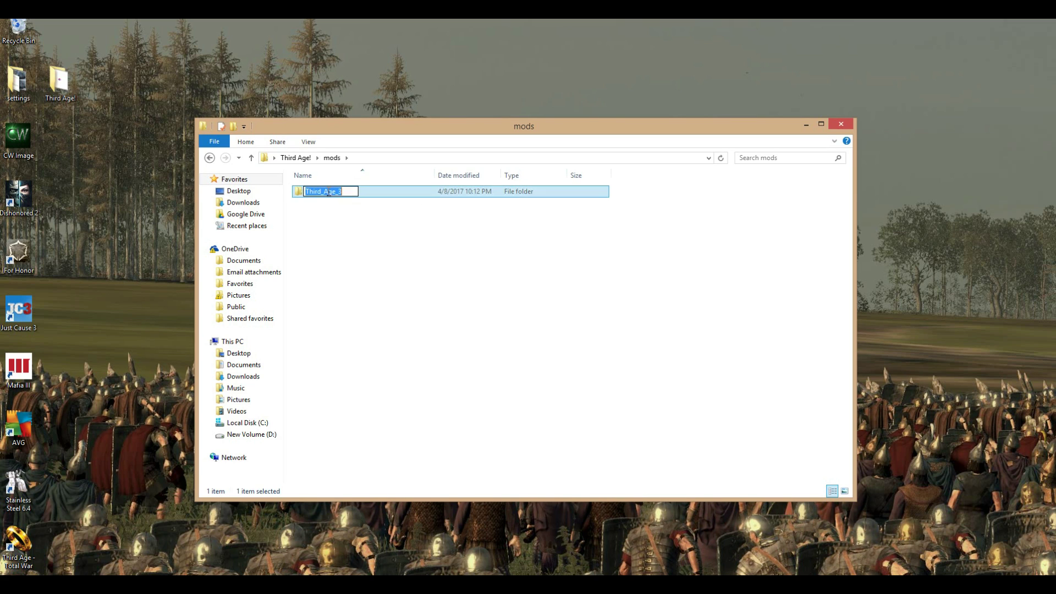
pyautogui.press('Return')
pyautogui.press('Return')
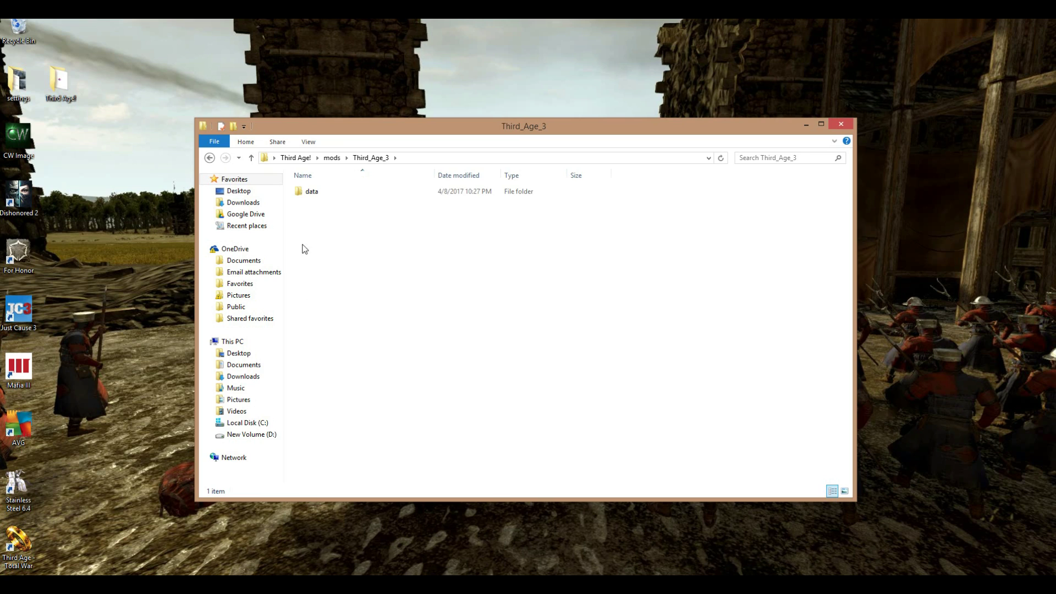
pyautogui.click(210, 159)
pyautogui.click(210, 158)
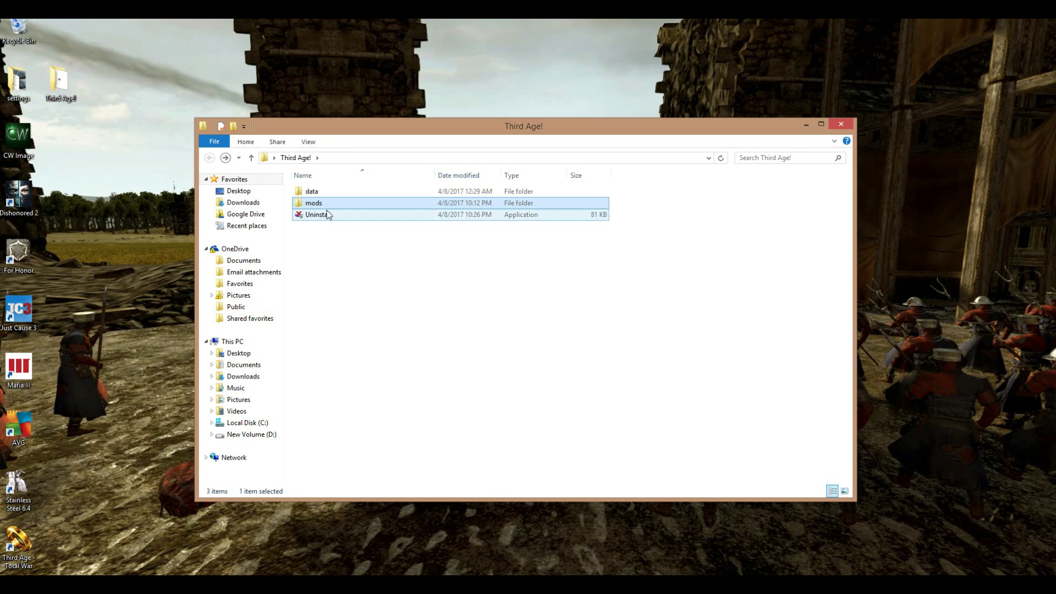
pyautogui.click(842, 125)
# Look into the mods folder under Program Files (x86)\SEGA\Medieval II Total War and return to Local Disk (C:).
pyautogui.press('super+e')
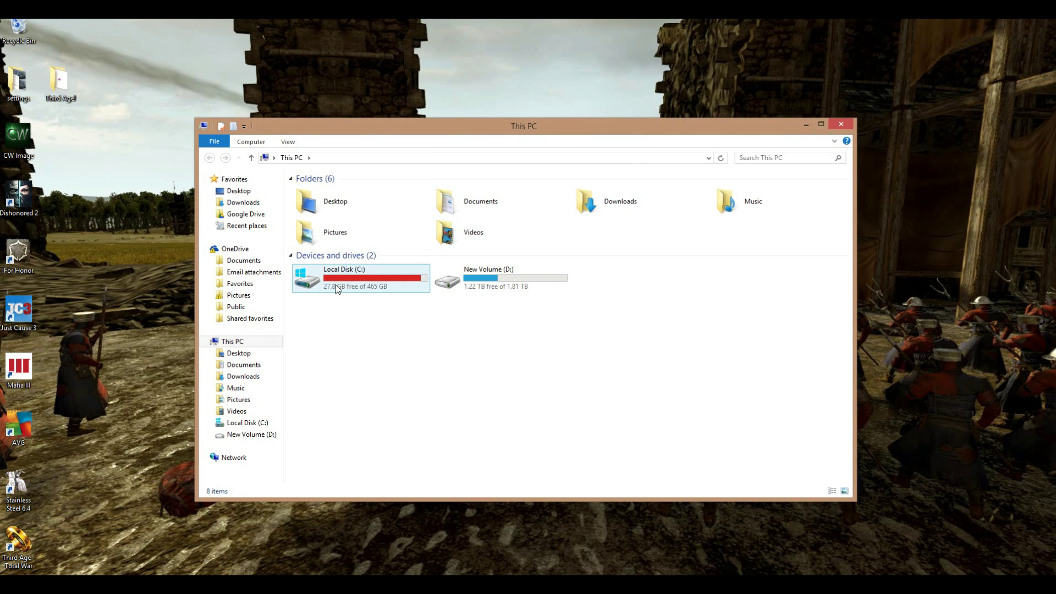
pyautogui.doubleClick(334, 289)
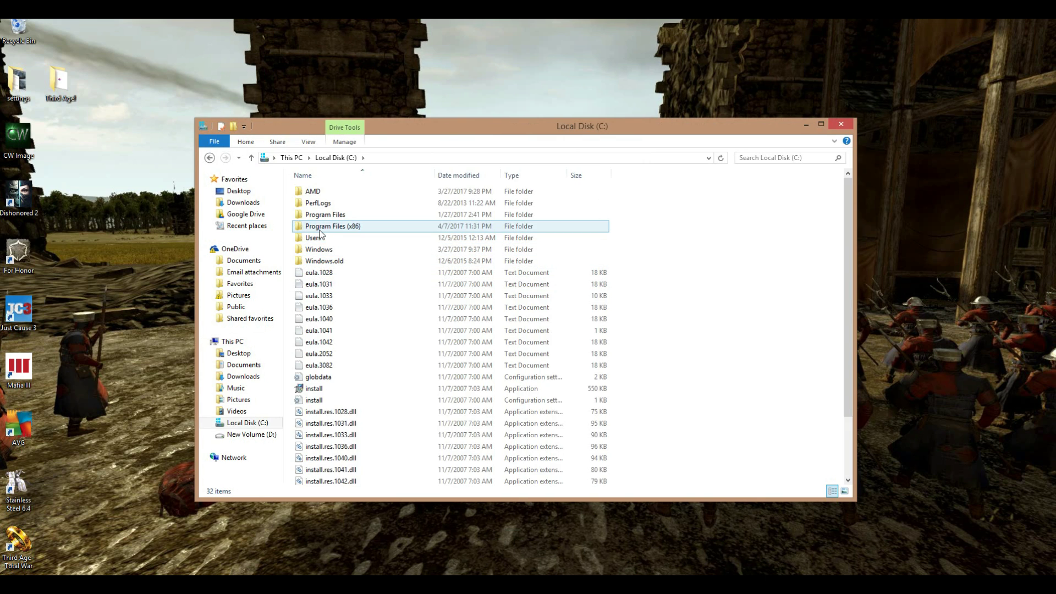
pyautogui.doubleClick(317, 230)
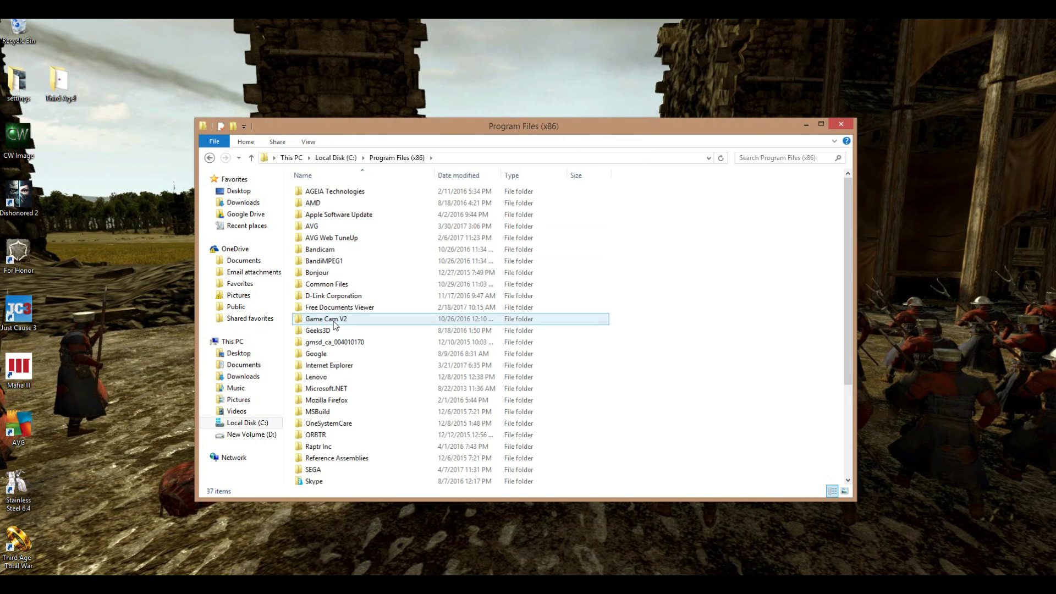
pyautogui.scroll(-4, 373, 347)
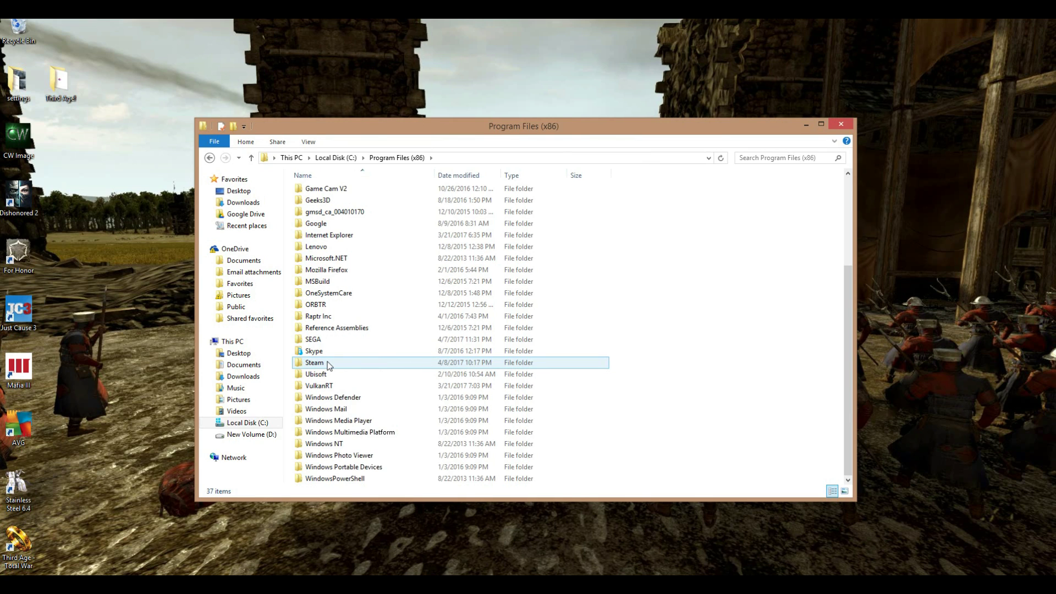
pyautogui.doubleClick(325, 342)
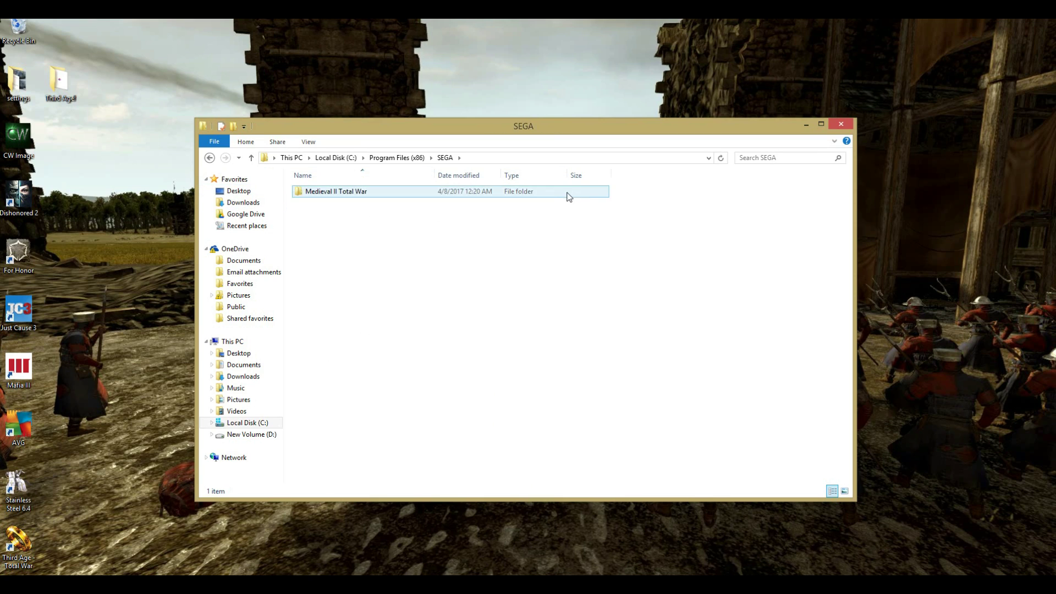
pyautogui.doubleClick(334, 192)
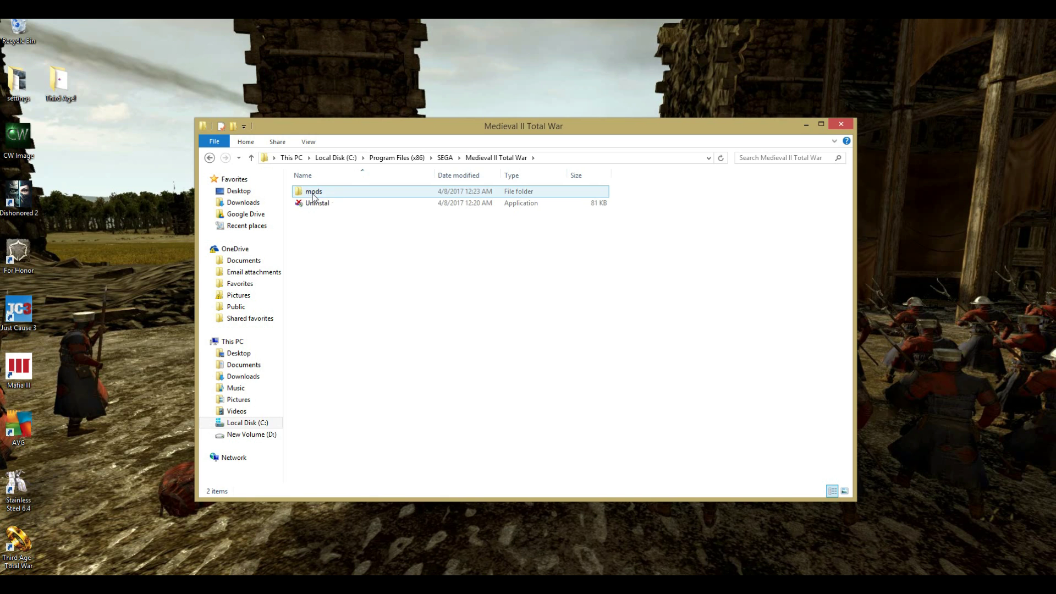
pyautogui.doubleClick(312, 193)
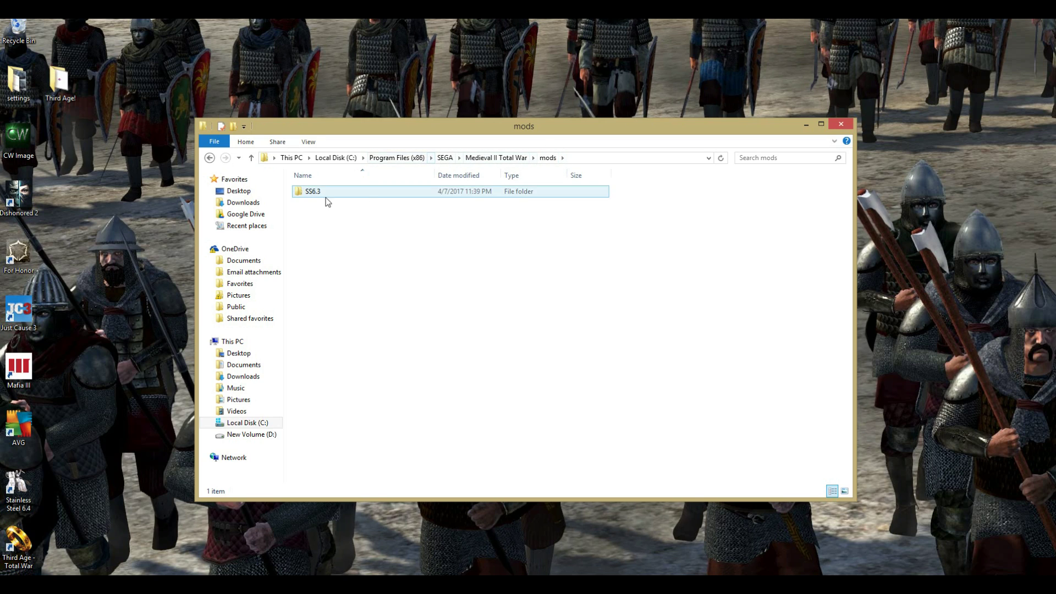
pyautogui.click(210, 157)
pyautogui.click(209, 158)
pyautogui.click(210, 158)
pyautogui.click(210, 158)
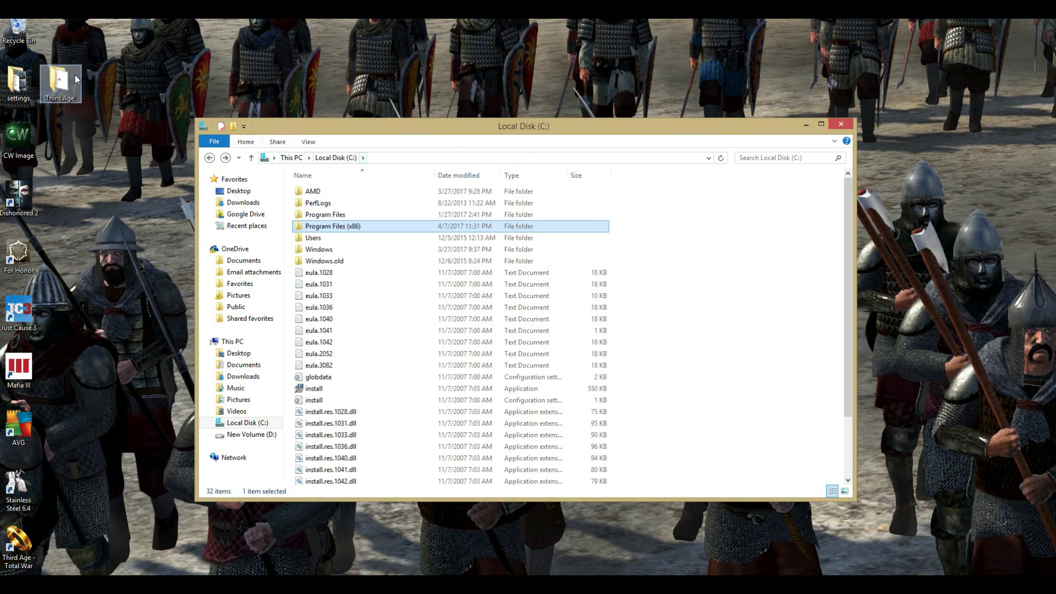
# Open the mods folder of the Steam copy of Medieval II under Program Files (x86)\Steam\steamapps\common\Medieval II Total War.
pyautogui.doubleClick(331, 226)
pyautogui.scroll(-4, 371, 299)
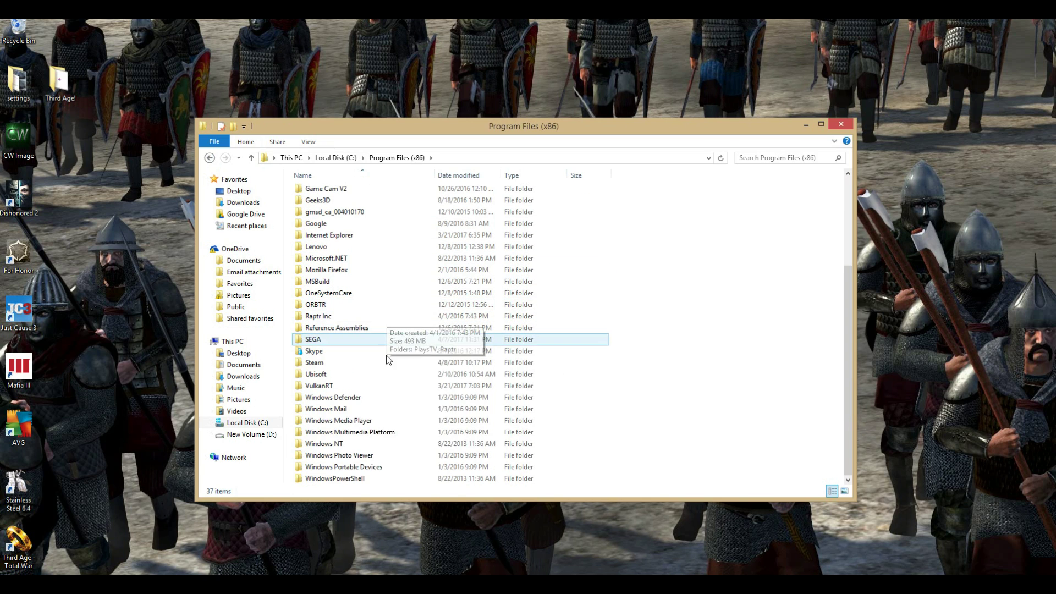
pyautogui.doubleClick(336, 364)
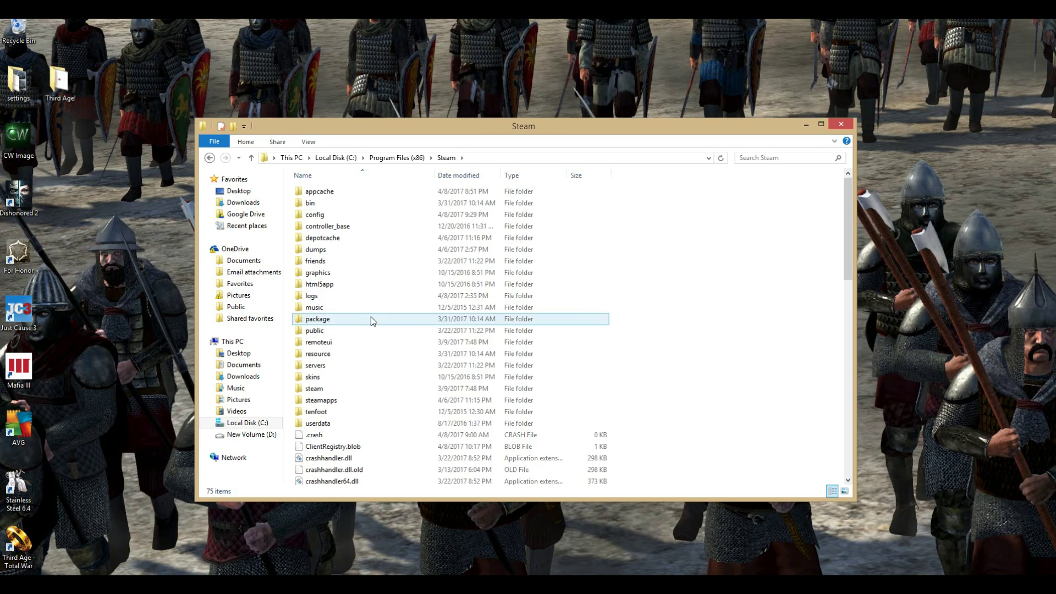
pyautogui.doubleClick(341, 400)
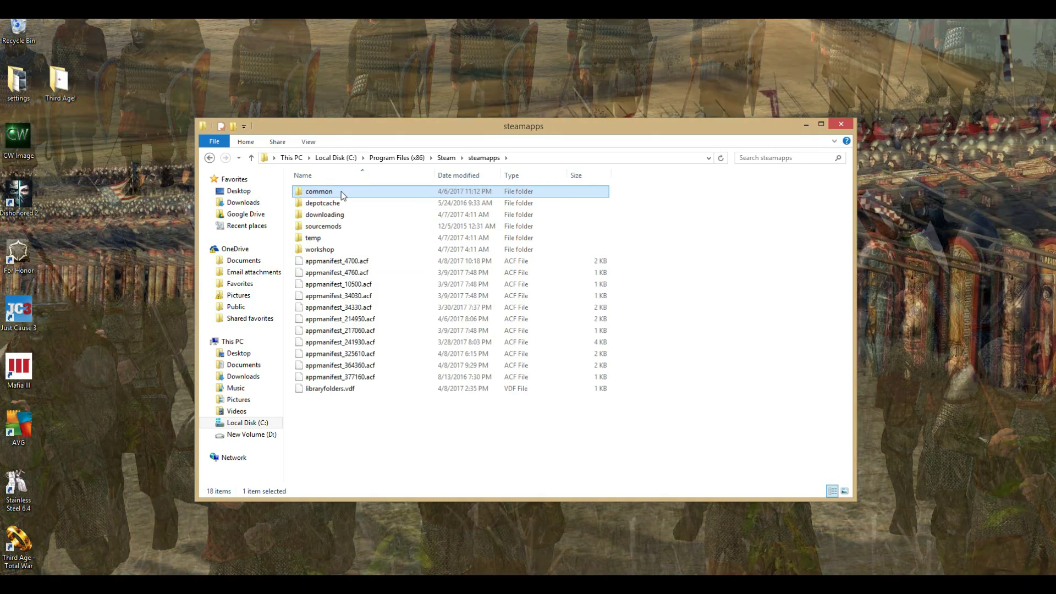
pyautogui.doubleClick(341, 192)
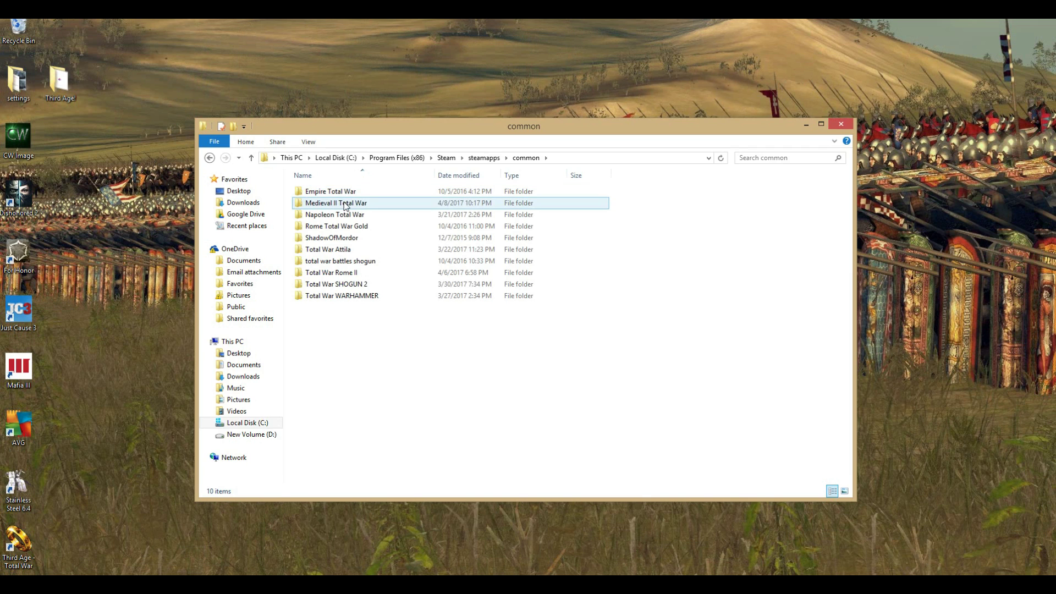
pyautogui.doubleClick(346, 204)
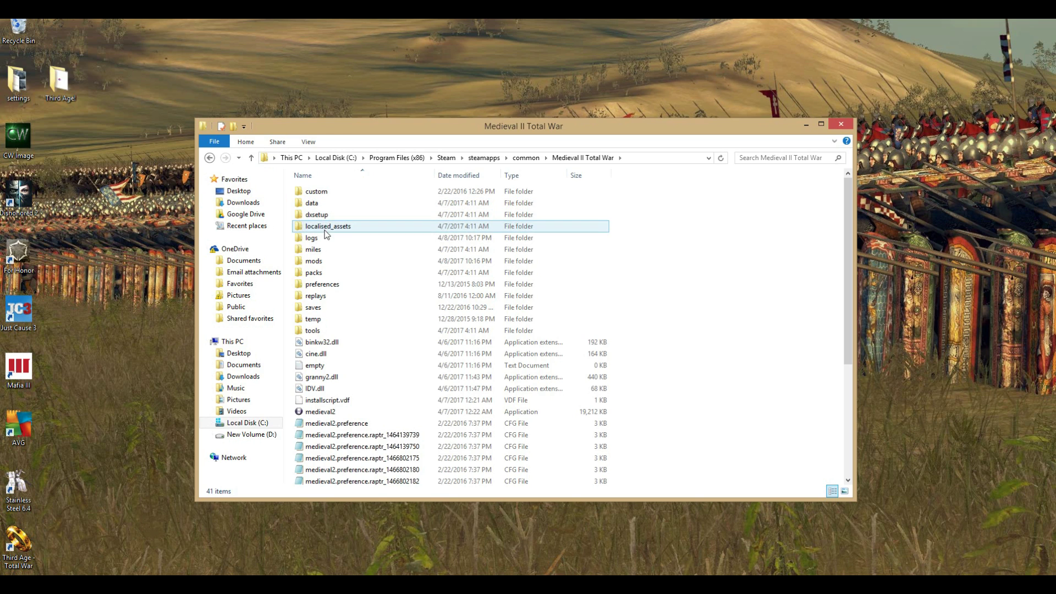
pyautogui.doubleClick(313, 261)
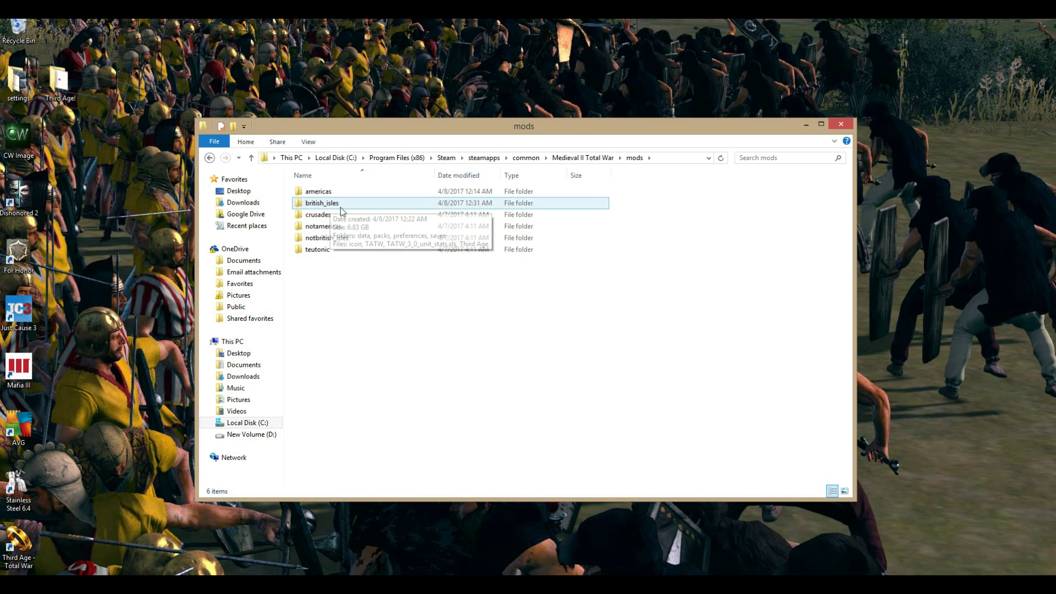
# Check the contents of the british_isles folder and rename that folder third_age.
pyautogui.doubleClick(323, 205)
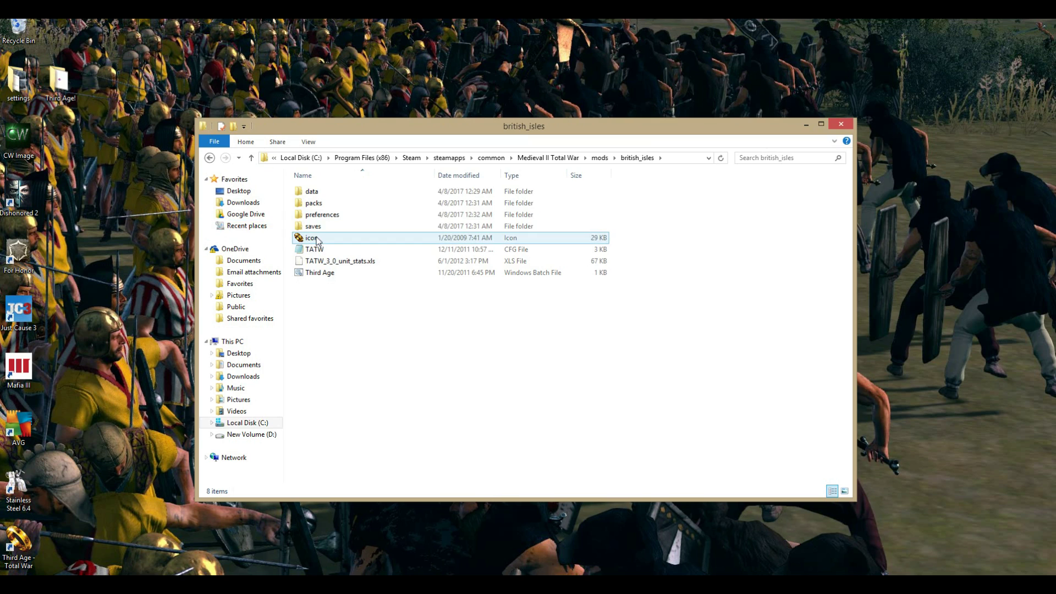
pyautogui.click(210, 159)
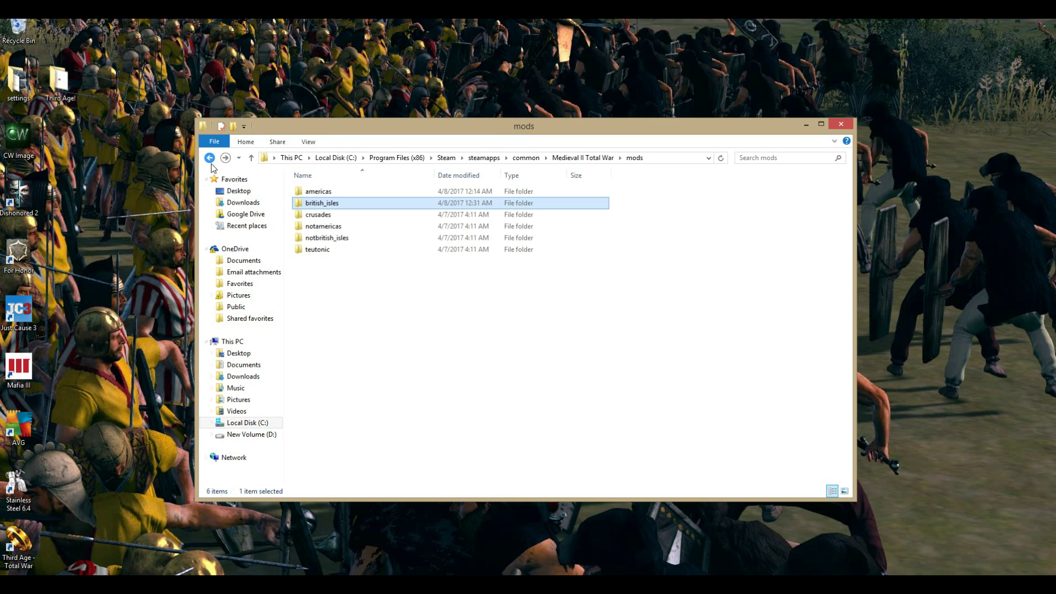
pyautogui.click(321, 205)
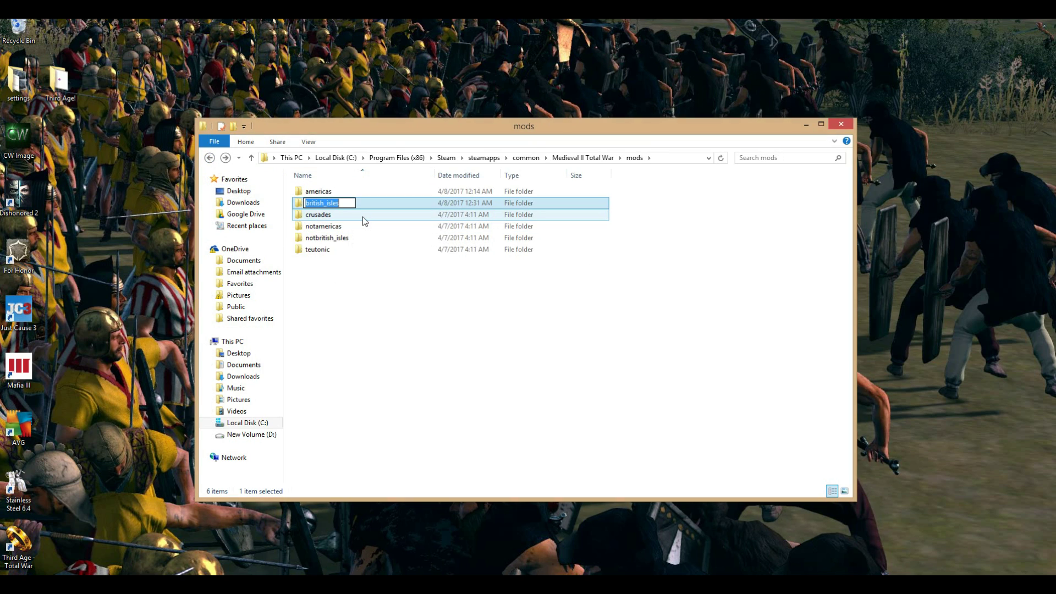
pyautogui.write('third_age')
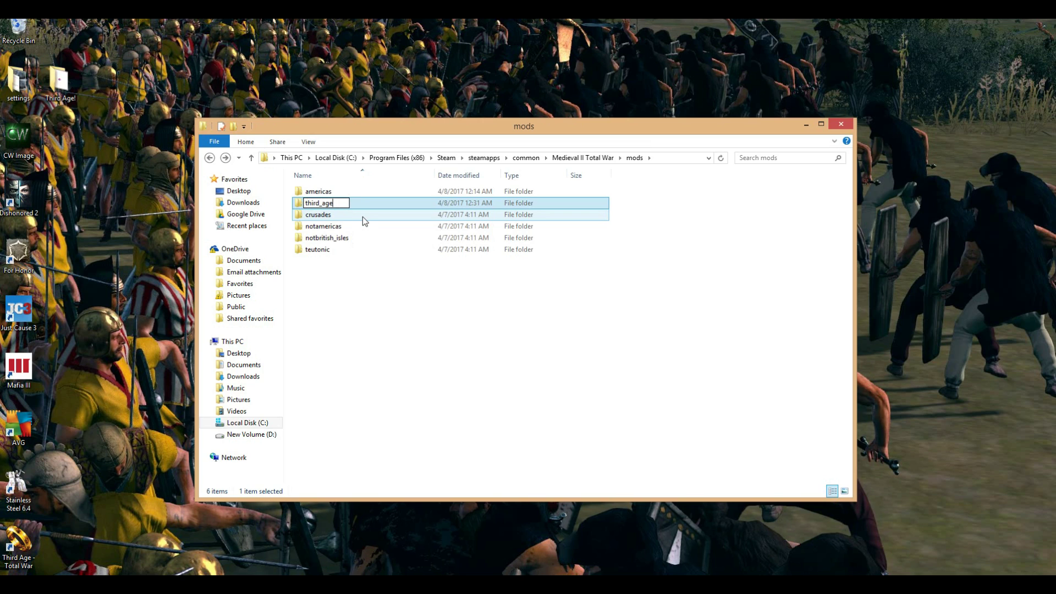
pyautogui.click(418, 328)
pyautogui.click(316, 252)
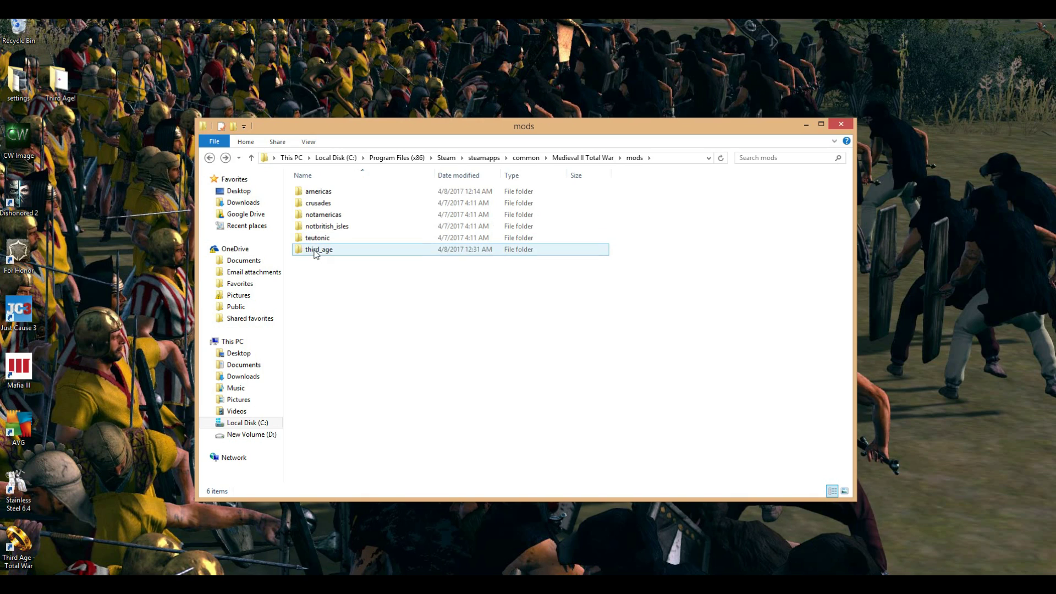
pyautogui.click(281, 249)
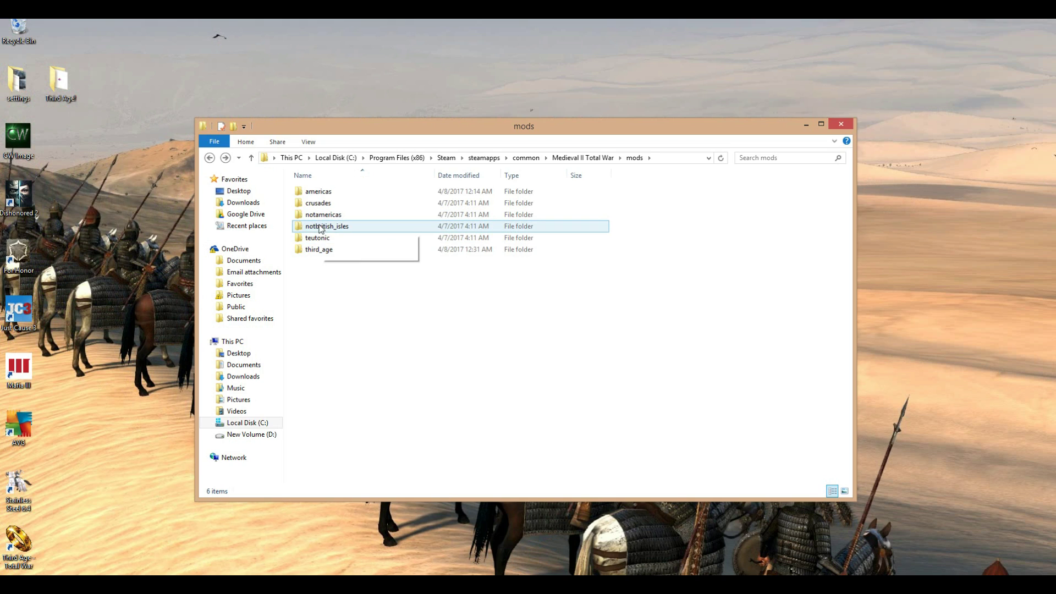
# Rename the notbritish_isles folder british_isles in the Steam mods directory.
pyautogui.click(317, 231)
pyautogui.click(316, 229)
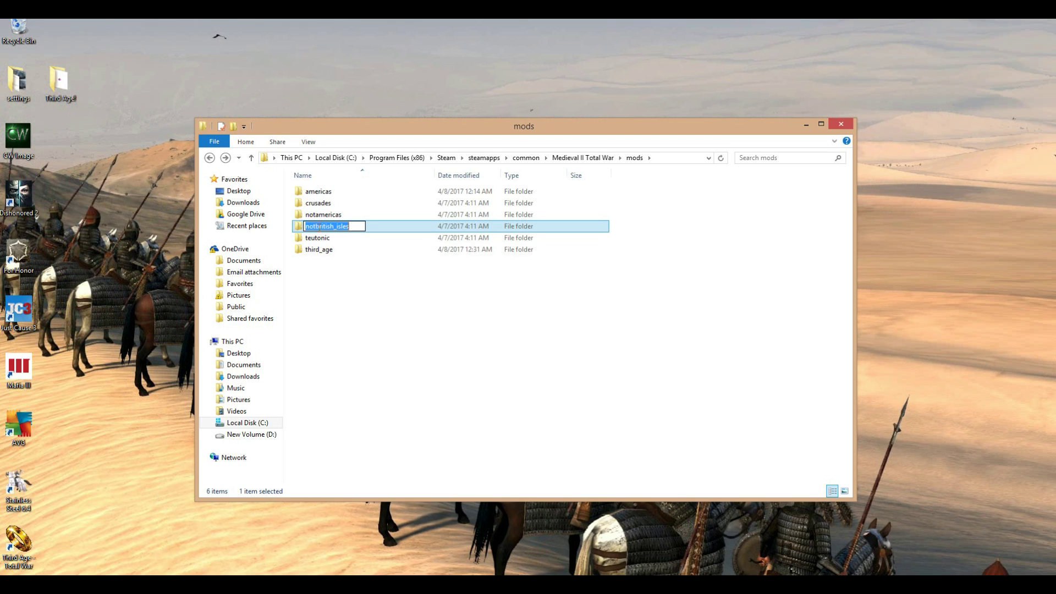
pyautogui.press('Home')
pyautogui.press('Delete')
pyautogui.press('Delete')
pyautogui.press('Delete')
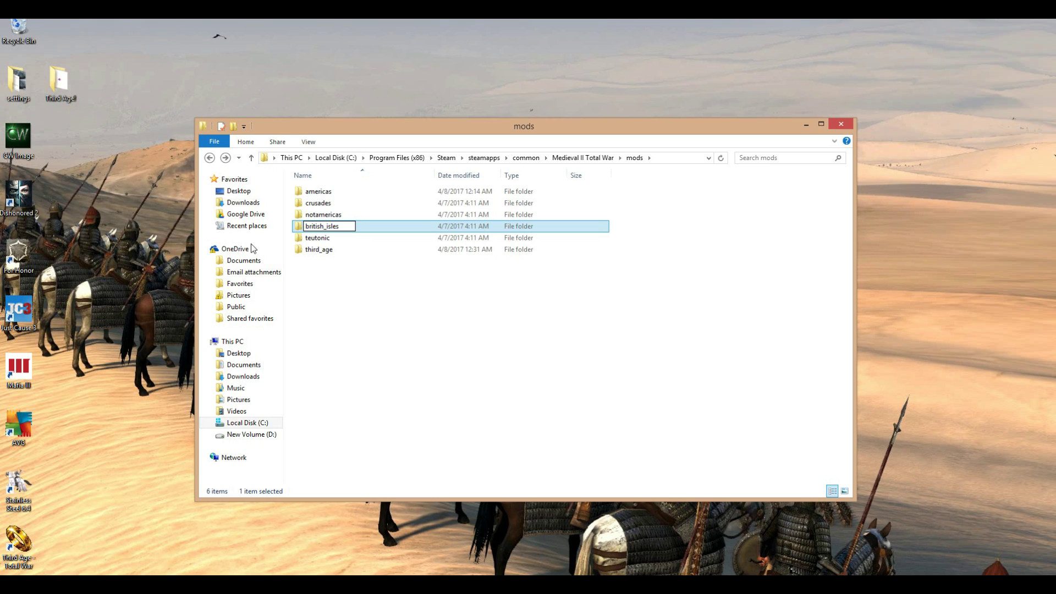
pyautogui.click(321, 297)
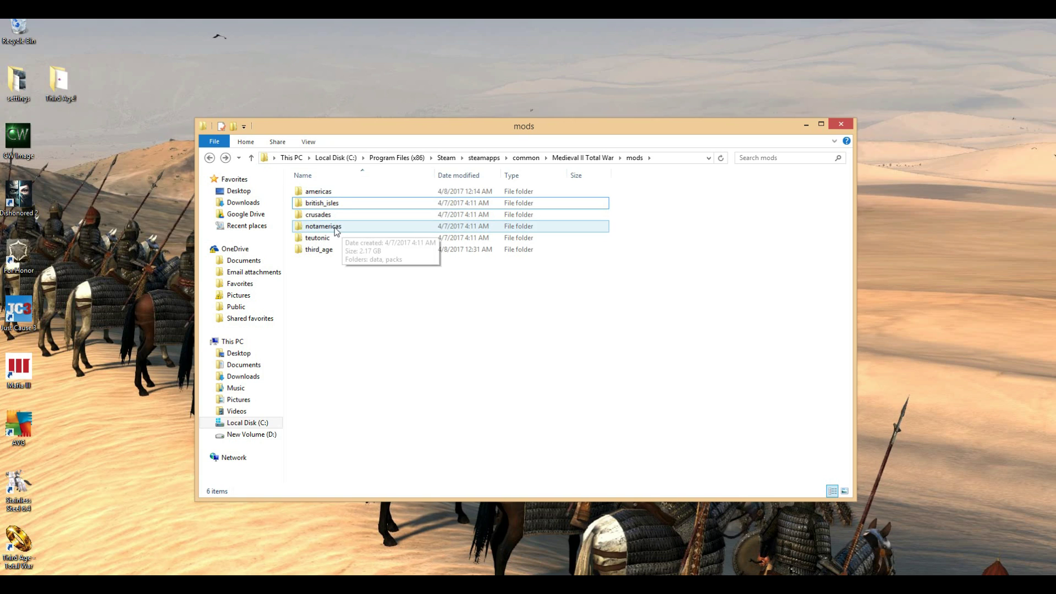
# Open the Third Age! folder from the desktop and arrange its window alongside the Steam mods window.
pyautogui.click(63, 97)
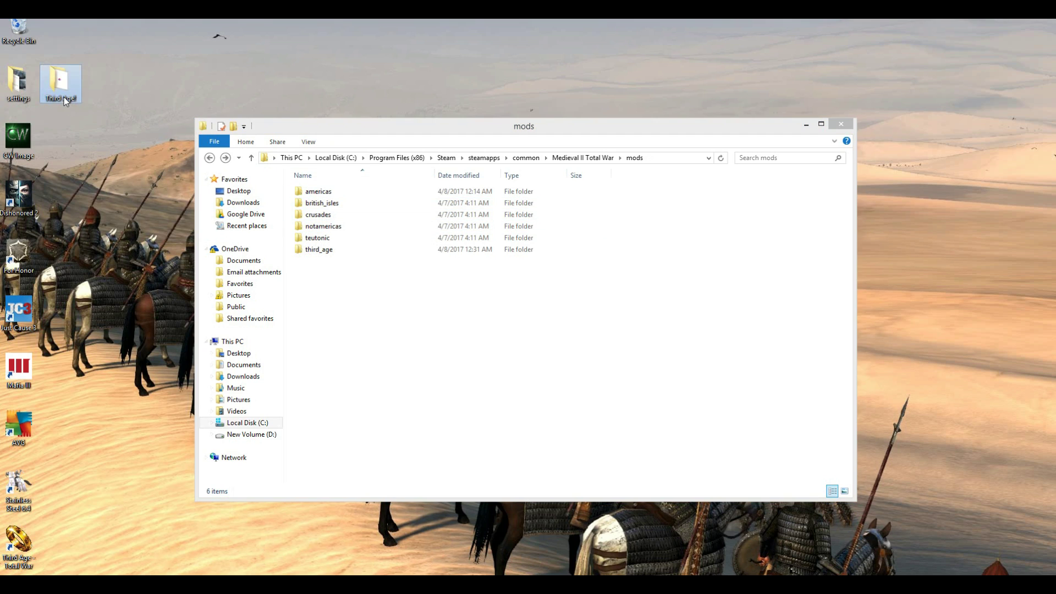
pyautogui.moveTo(390, 146); pyautogui.dragTo(219, 121)
pyautogui.click(729, 131)
pyautogui.moveTo(495, 121); pyautogui.dragTo(648, 31)
pyautogui.moveTo(354, 118); pyautogui.dragTo(320, 121)
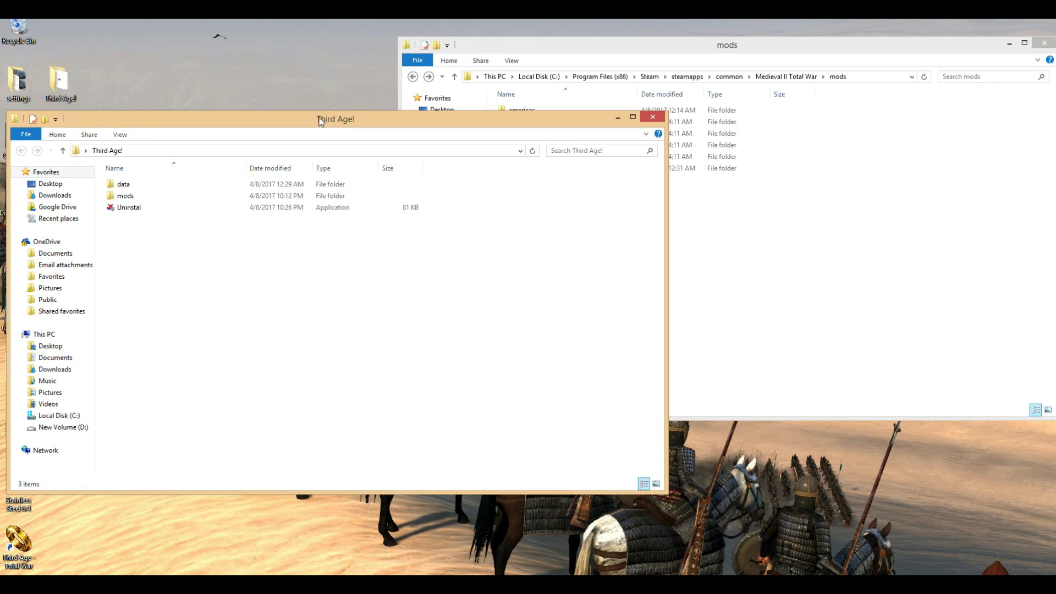
pyautogui.click(534, 40)
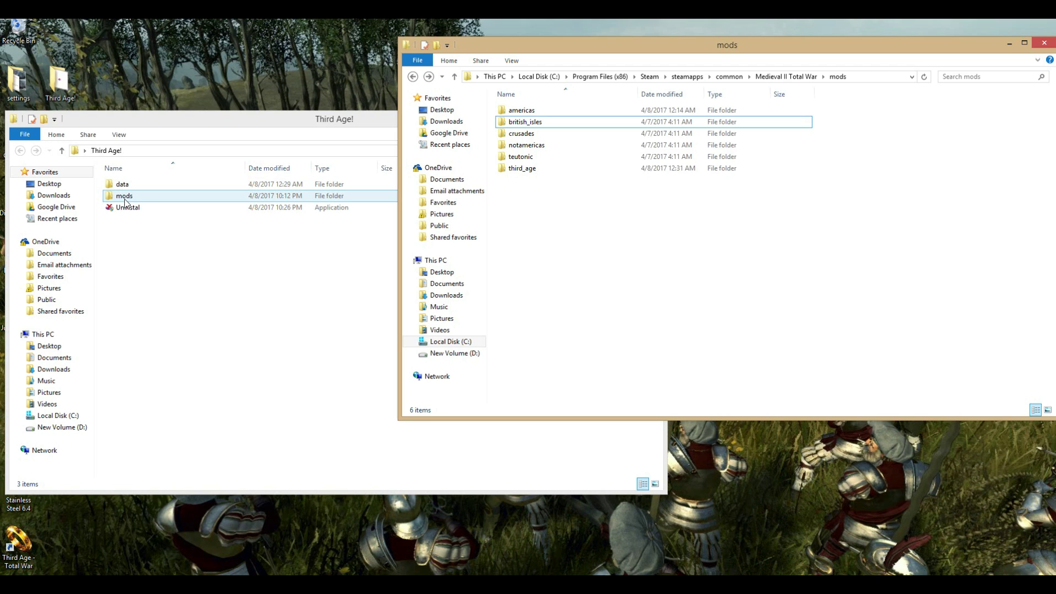
# Try to move the Third_Age_3 folder from the Third Age! mods folder into the Steam mods folder.
pyautogui.doubleClick(125, 196)
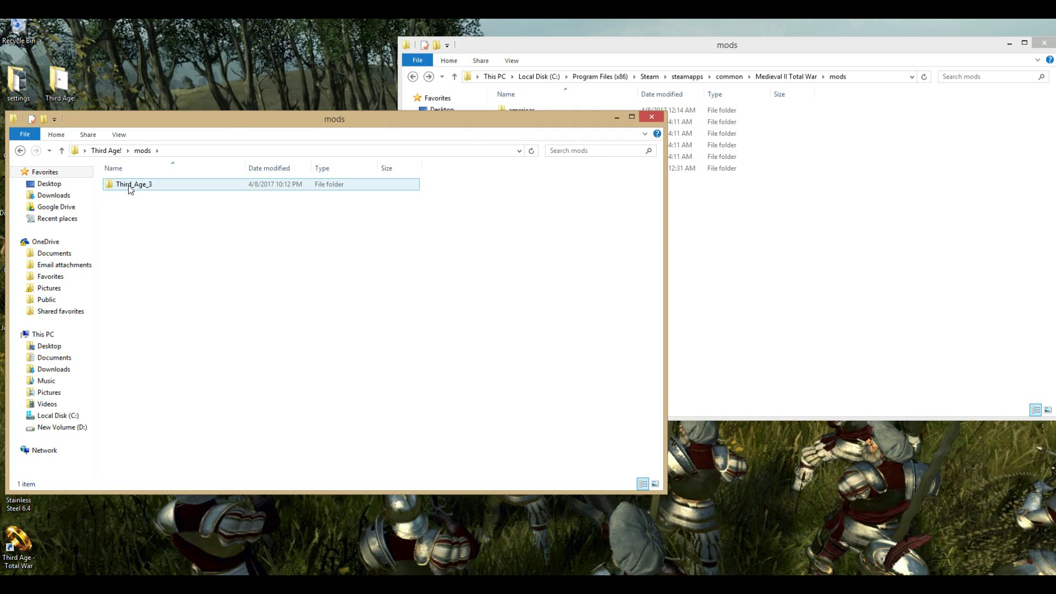
pyautogui.moveTo(230, 122); pyautogui.dragTo(258, 305)
pyautogui.click(157, 368)
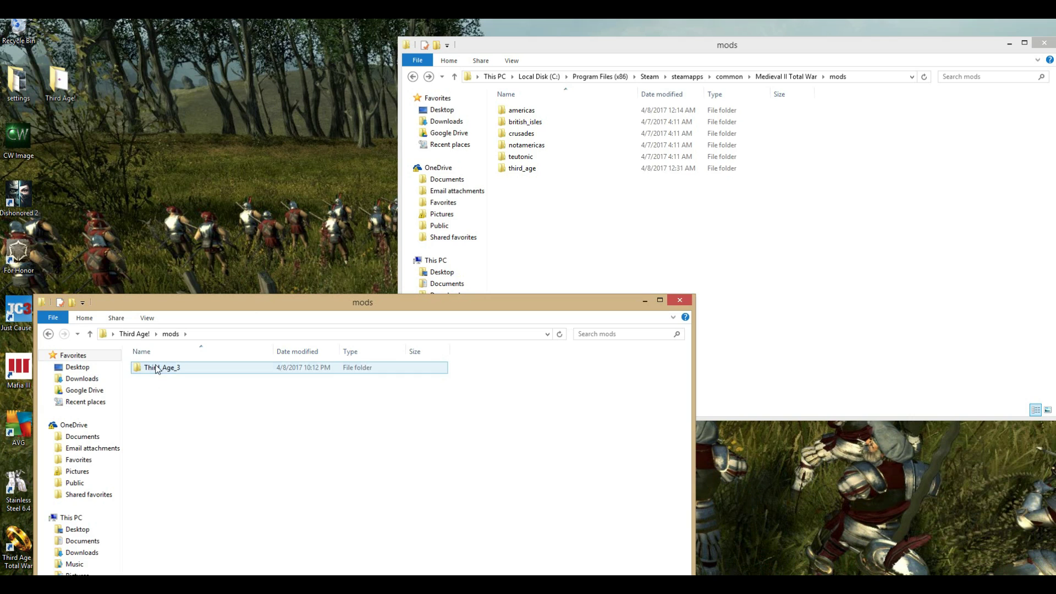
pyautogui.moveTo(156, 368); pyautogui.dragTo(530, 244)
pyautogui.press('Escape')
pyautogui.click(502, 170)
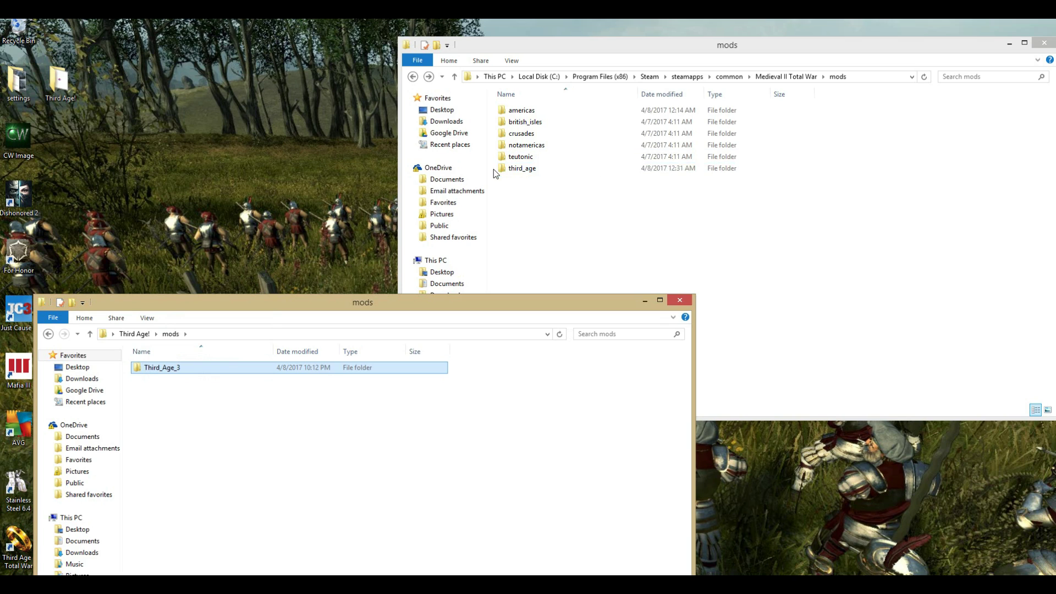
# Go back to the Third Age! folder and look into its data\models_missile subfolder.
pyautogui.click(49, 334)
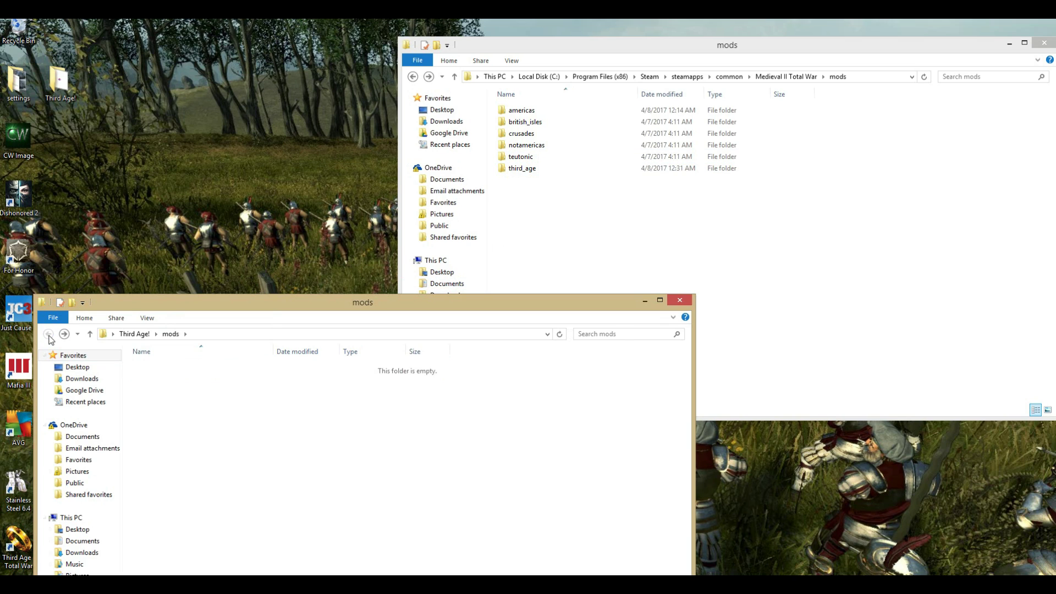
pyautogui.click(46, 355)
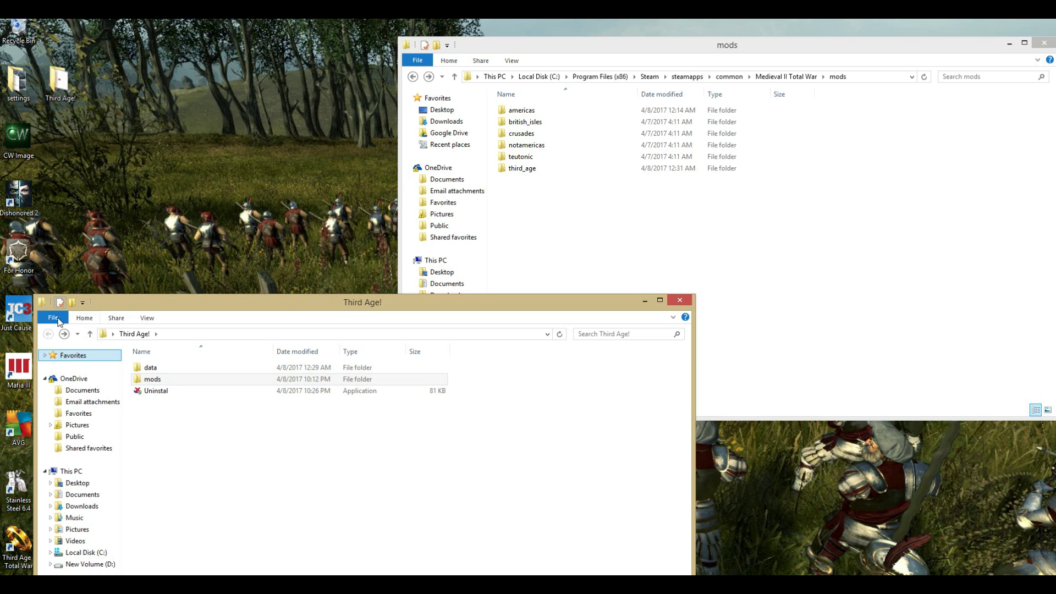
pyautogui.doubleClick(150, 368)
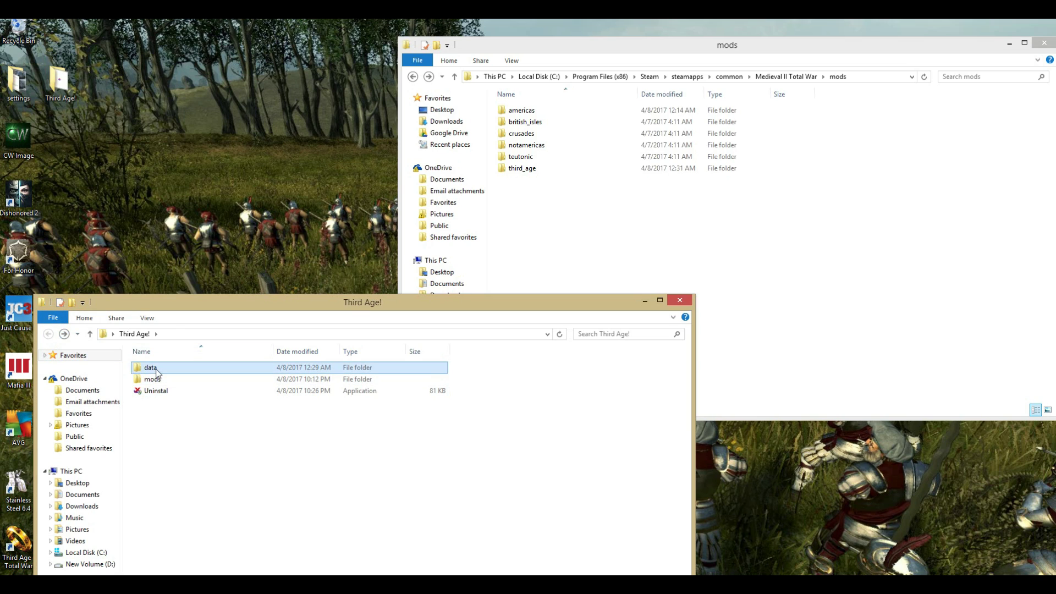
pyautogui.doubleClick(175, 369)
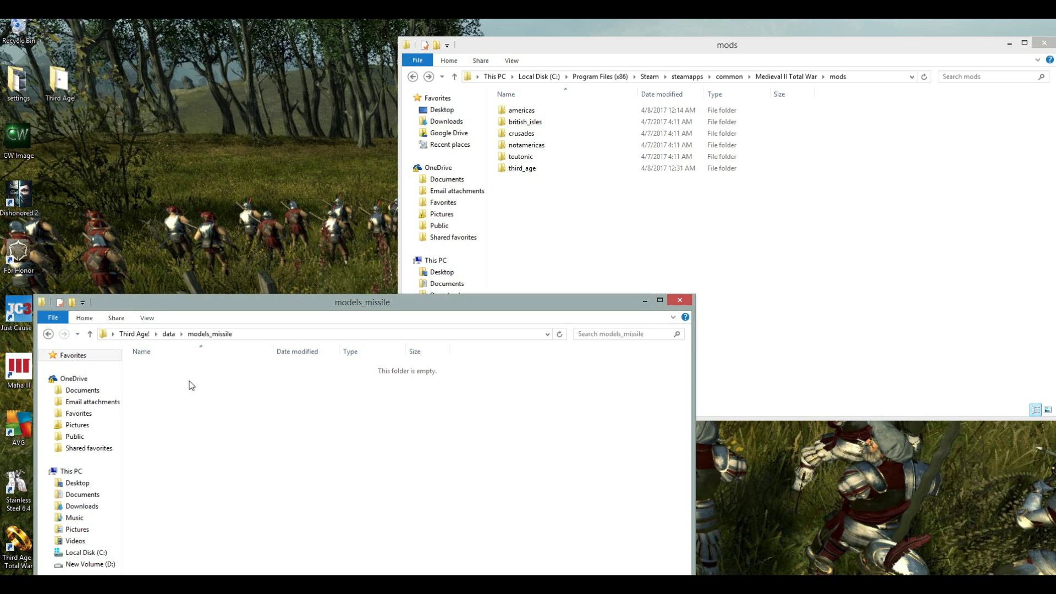
# Check the data\models_missile folder inside the Steam third_age mod and return to the mods folder.
pyautogui.doubleClick(528, 170)
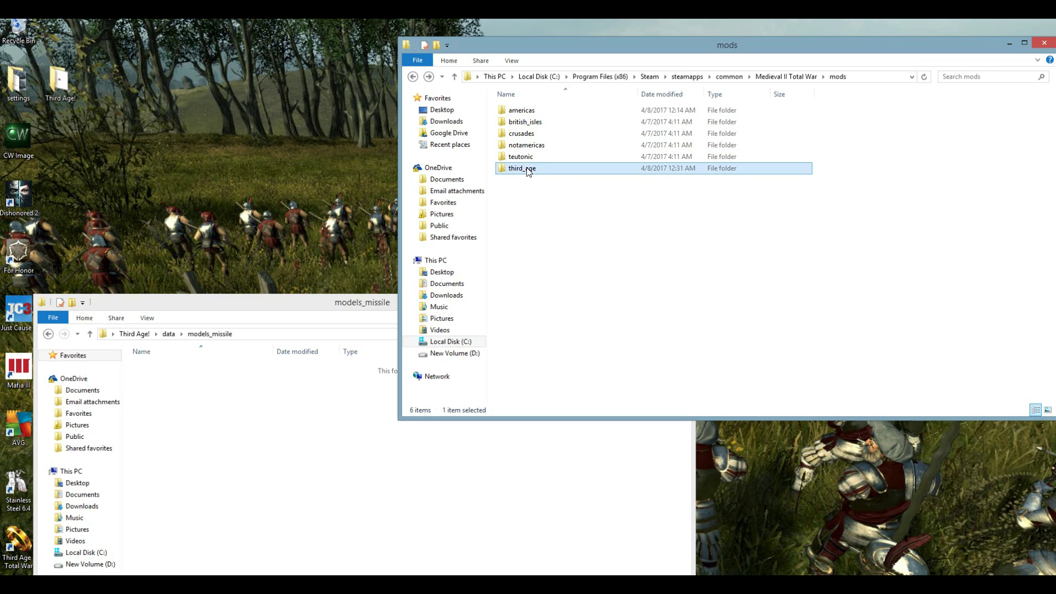
pyautogui.doubleClick(529, 110)
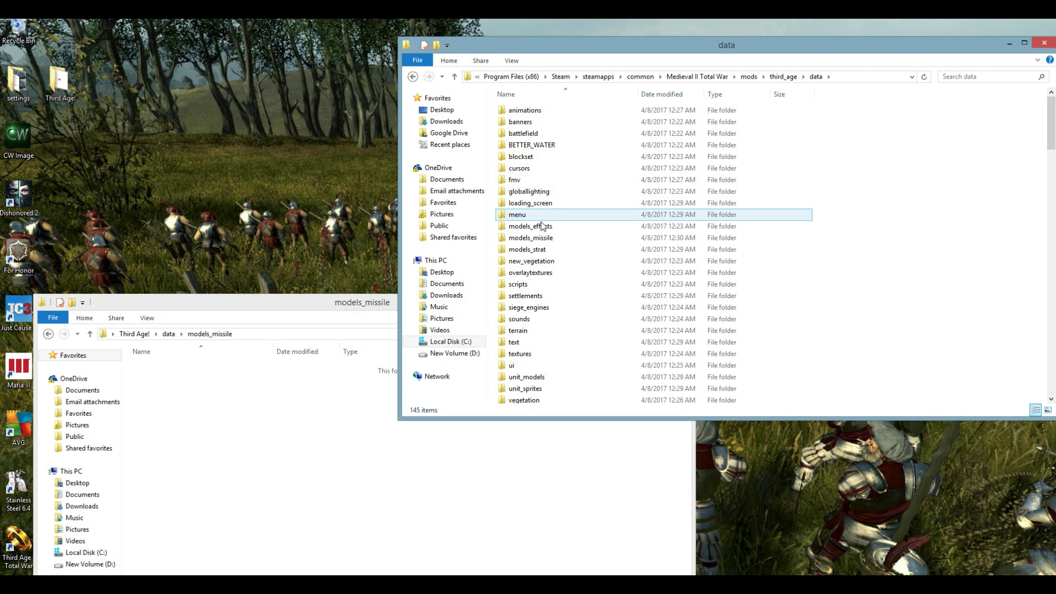
pyautogui.doubleClick(543, 237)
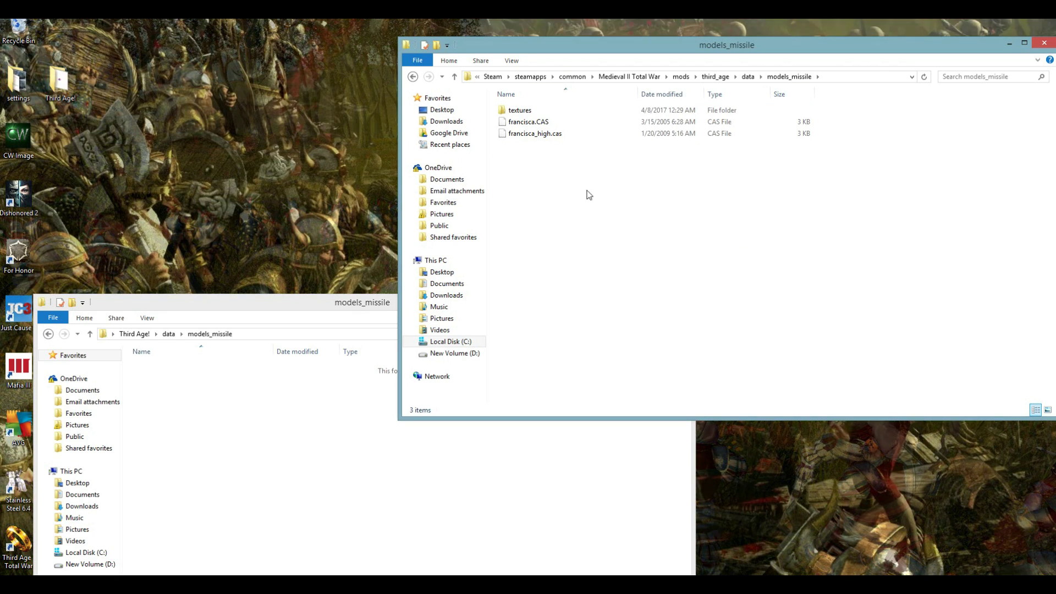
pyautogui.click(569, 133)
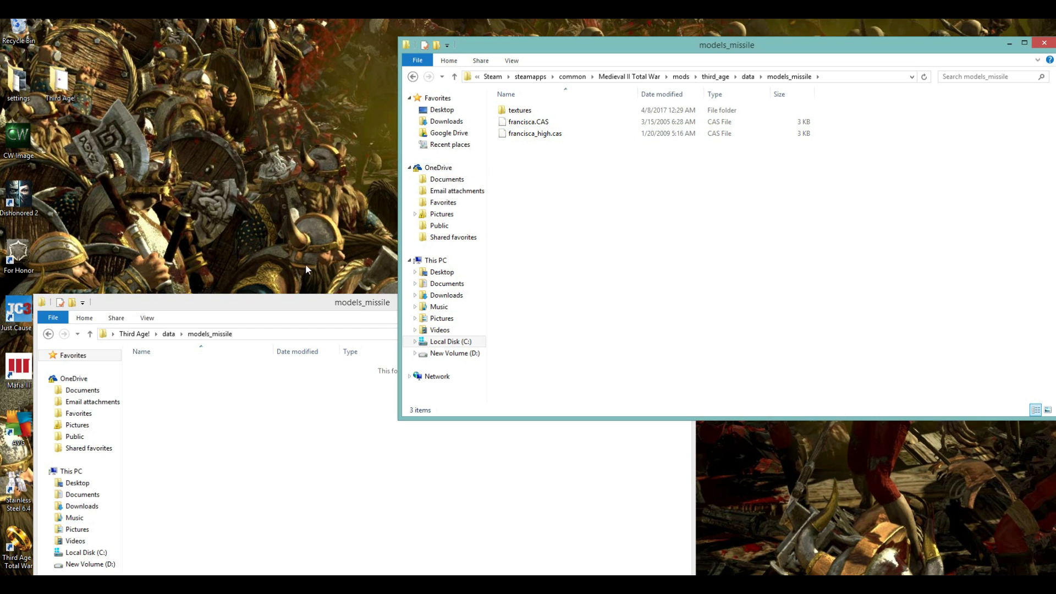
pyautogui.click(413, 77)
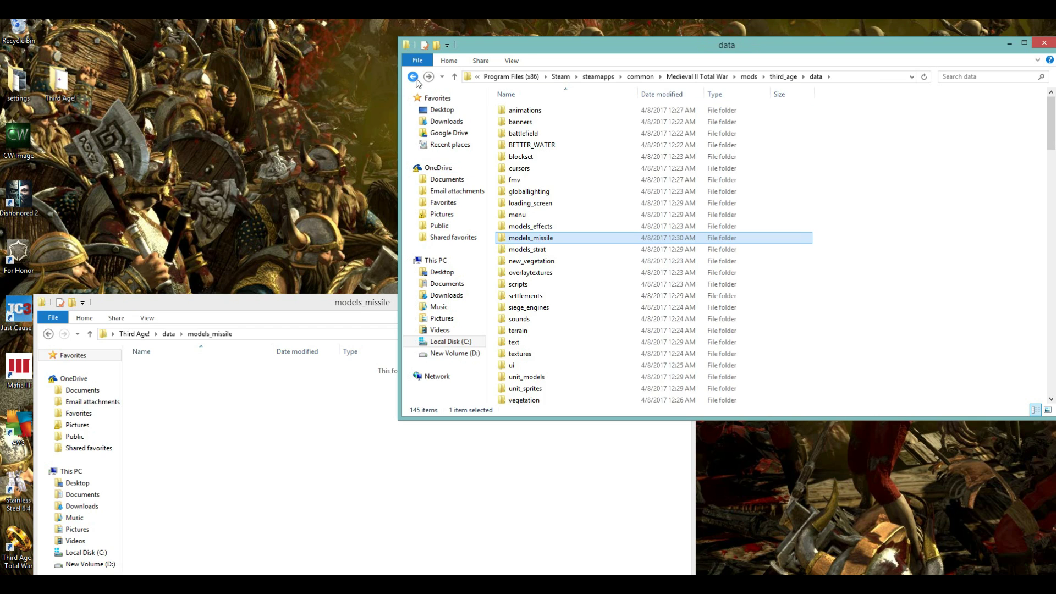
pyautogui.click(413, 77)
pyautogui.click(413, 77)
# Close the Third Age! folder window and move the notamericas folder from the Steam mods folder to the desktop.
pyautogui.click(317, 301)
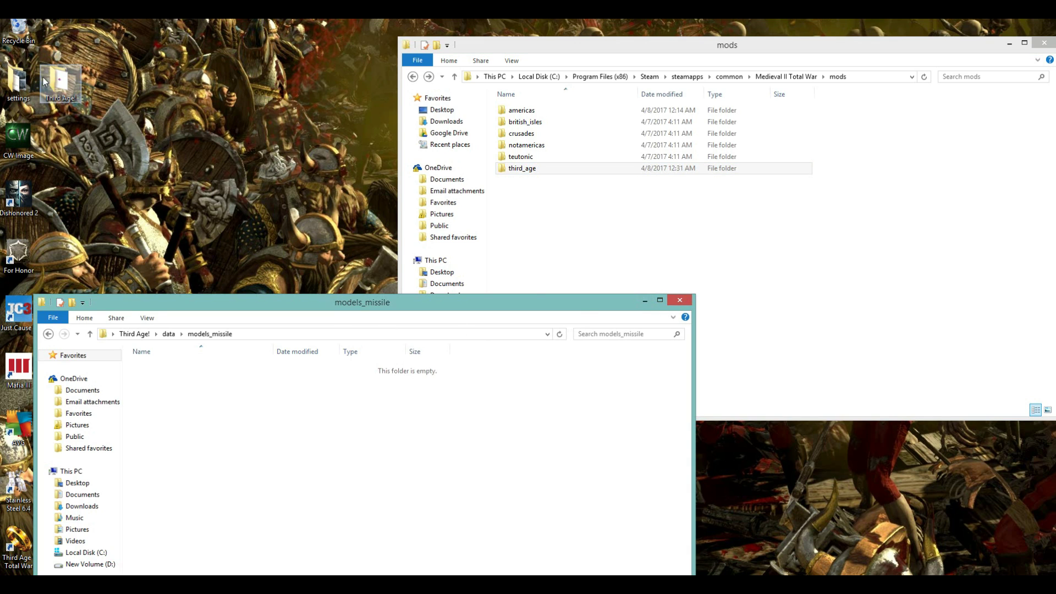
pyautogui.click(680, 300)
pyautogui.moveTo(599, 45); pyautogui.dragTo(355, 53)
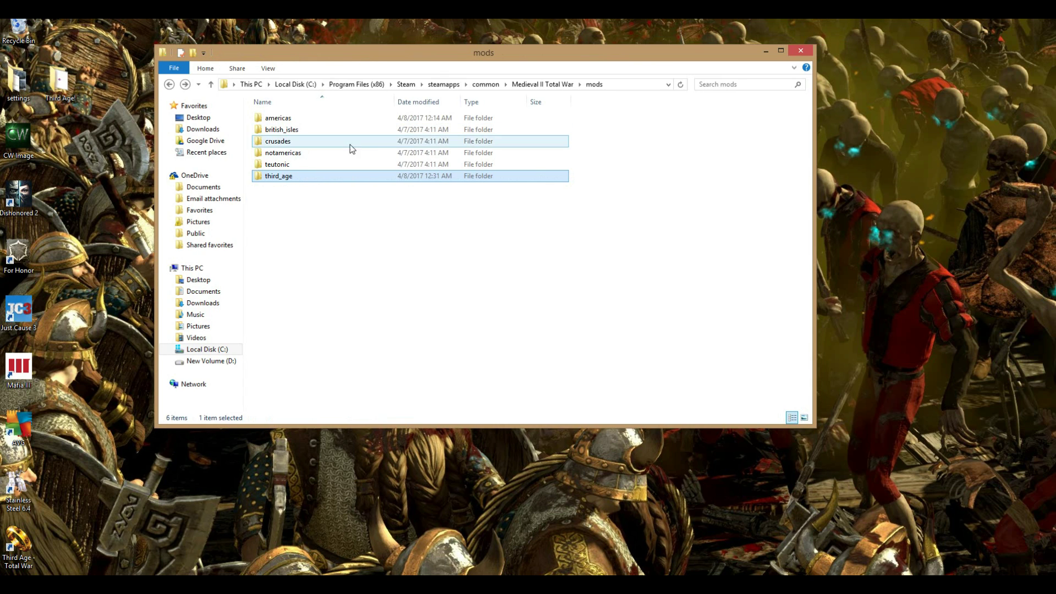
pyautogui.moveTo(284, 158); pyautogui.dragTo(60, 140)
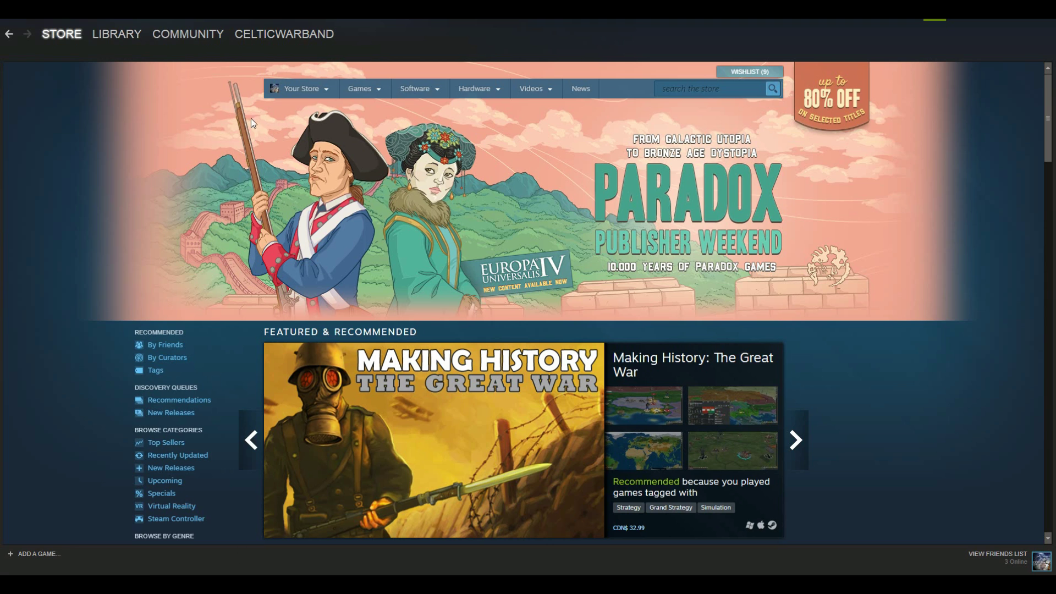
# In Steam's games library, bring up the Medieval II: Total War launch options, choose Medieval II: Total War Britannia, and close them without launching.
pyautogui.moveTo(119, 30)
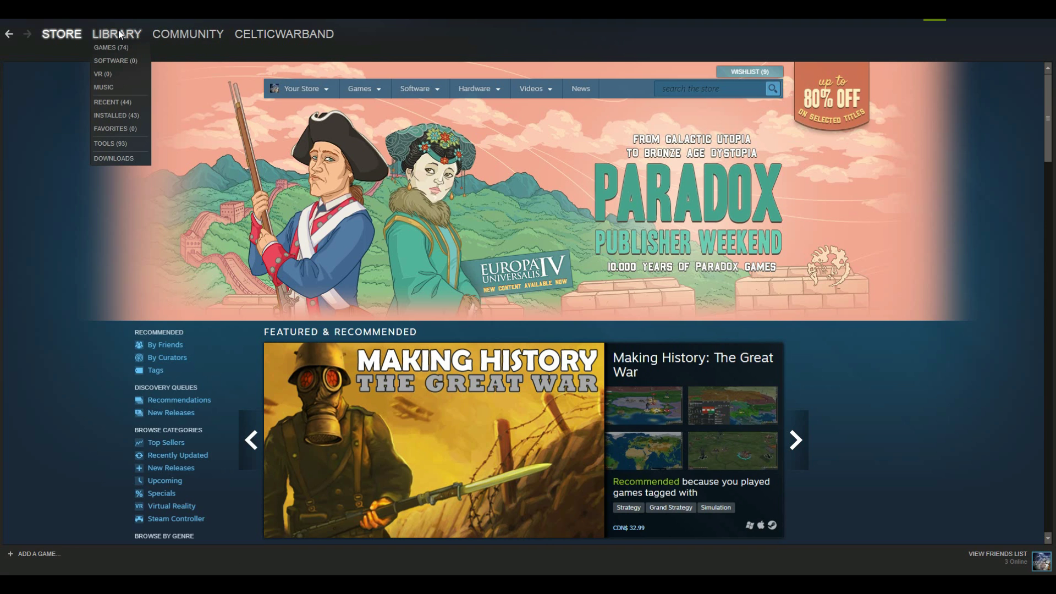
pyautogui.click(111, 48)
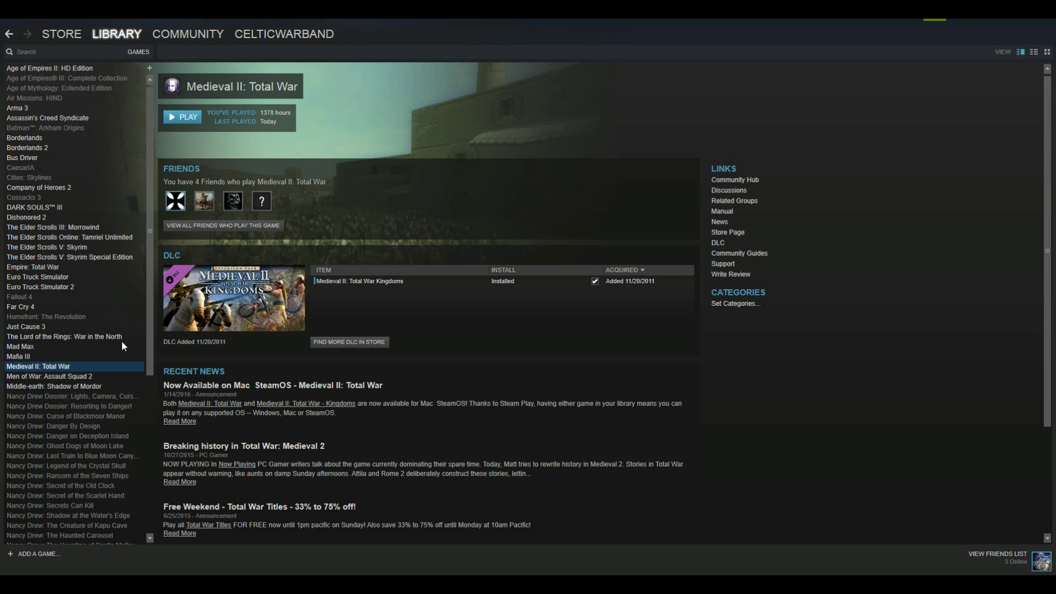
pyautogui.click(182, 116)
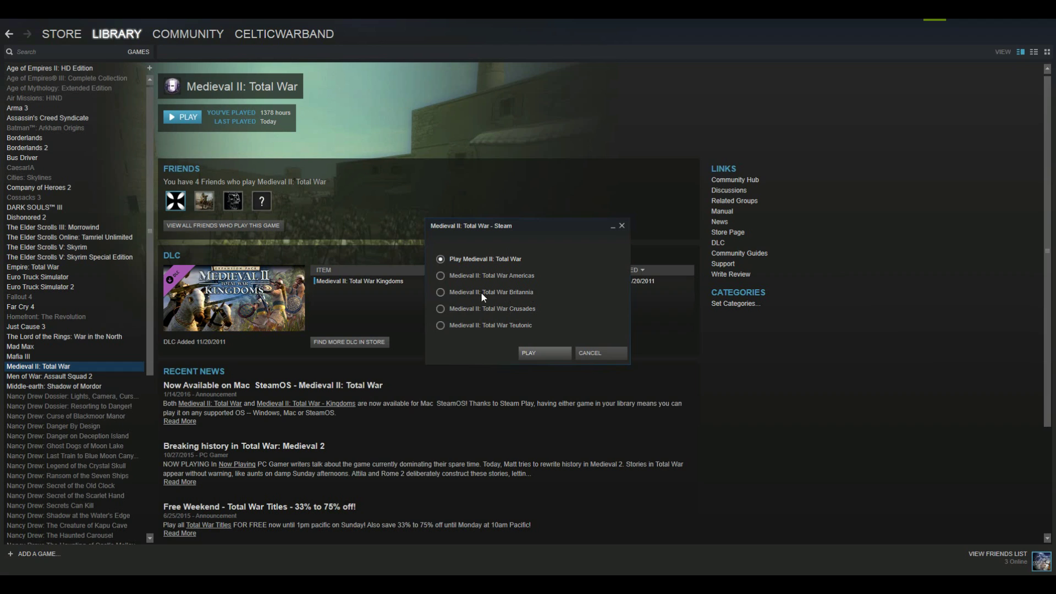
pyautogui.click(441, 292)
pyautogui.click(622, 227)
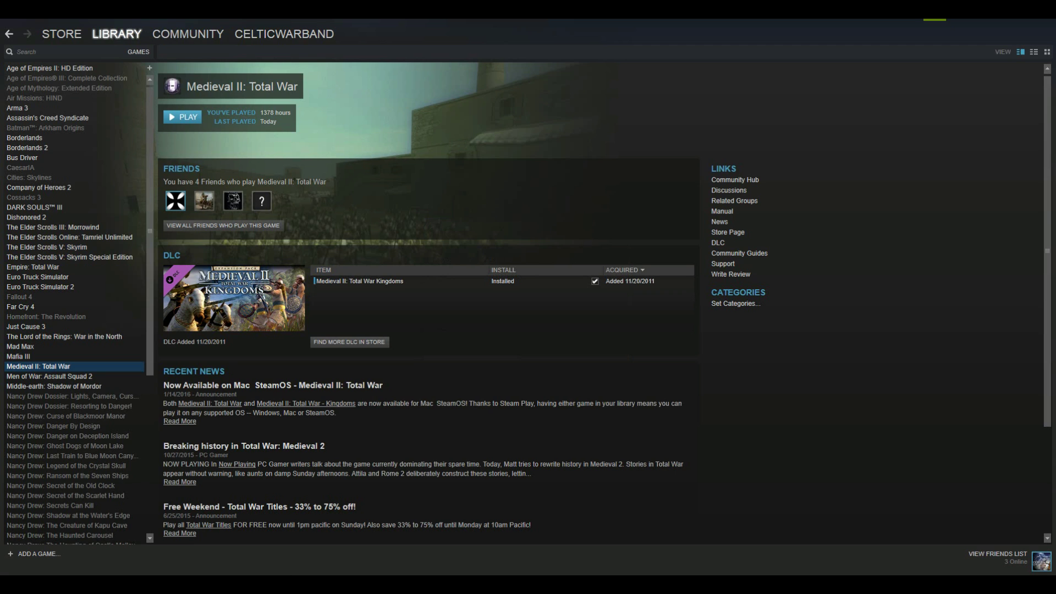
# Switch back to the Steam mods folder in File Explorer and rename the british_isles folder notbritish_isles.
pyautogui.hotkey('alt', 'Tab')
pyautogui.moveTo(325, 52); pyautogui.dragTo(380, 74)
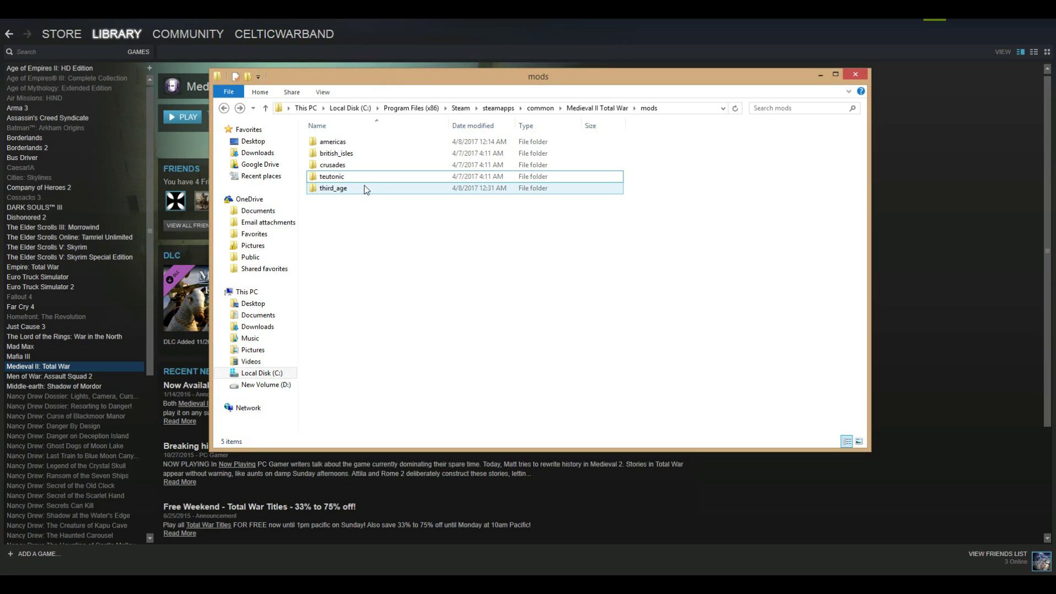
pyautogui.click(344, 179)
pyautogui.click(337, 189)
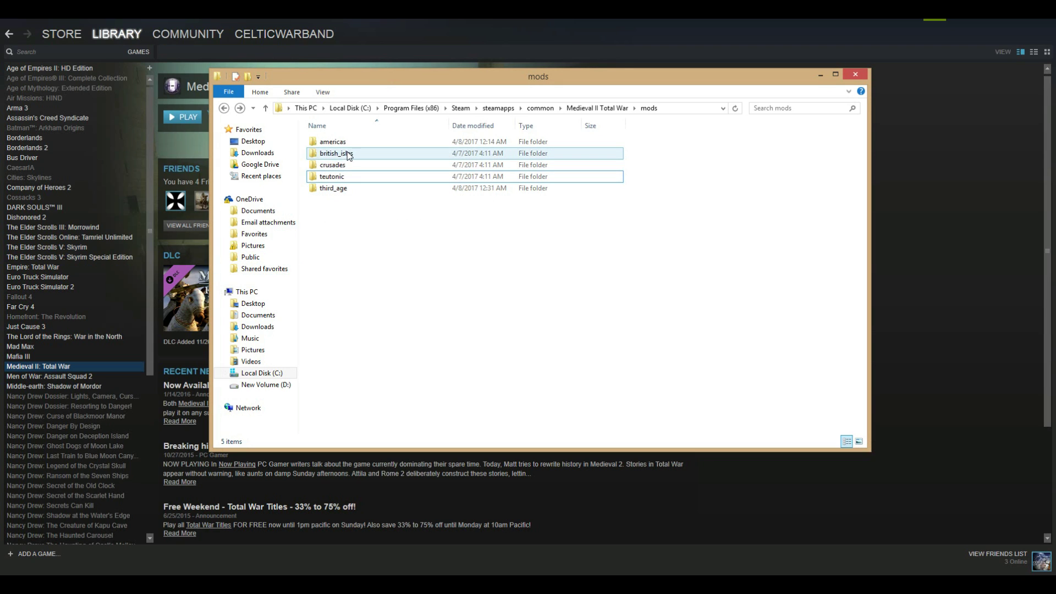
pyautogui.click(326, 157)
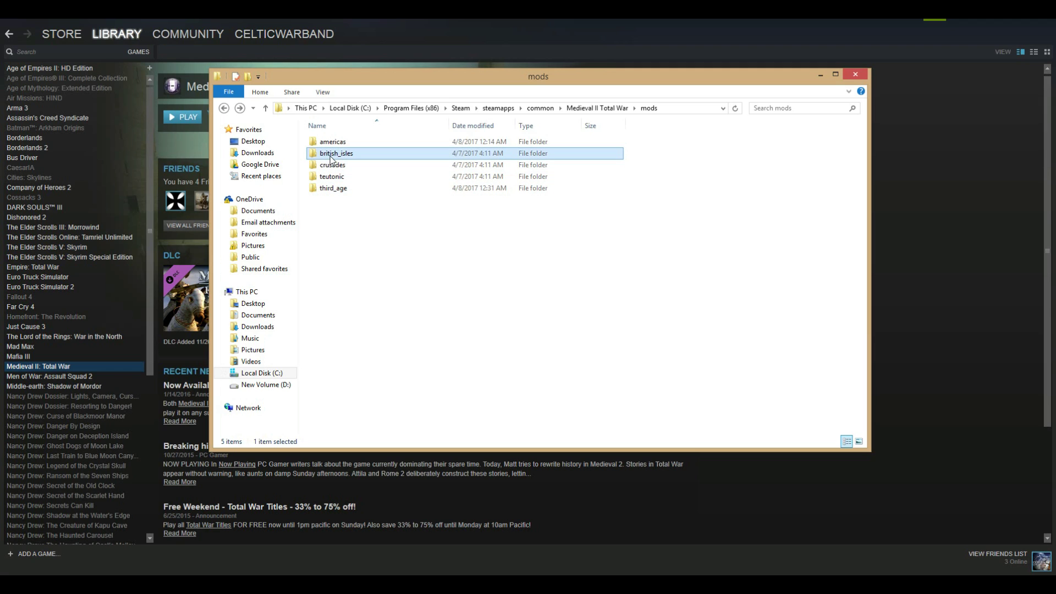
pyautogui.click(325, 157)
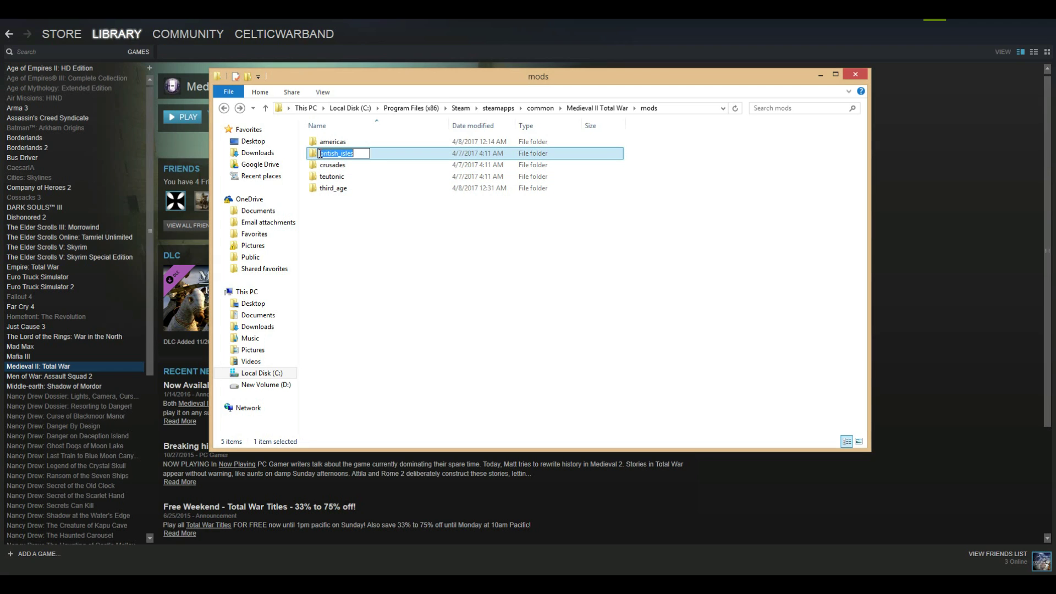
pyautogui.press('Home')
pyautogui.write('not')
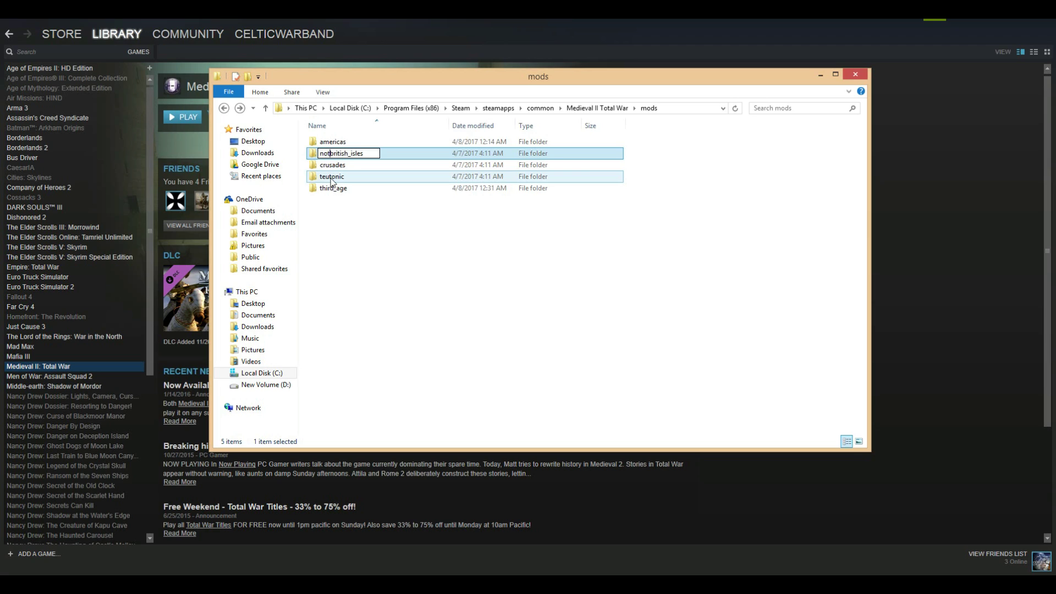
pyautogui.click(412, 258)
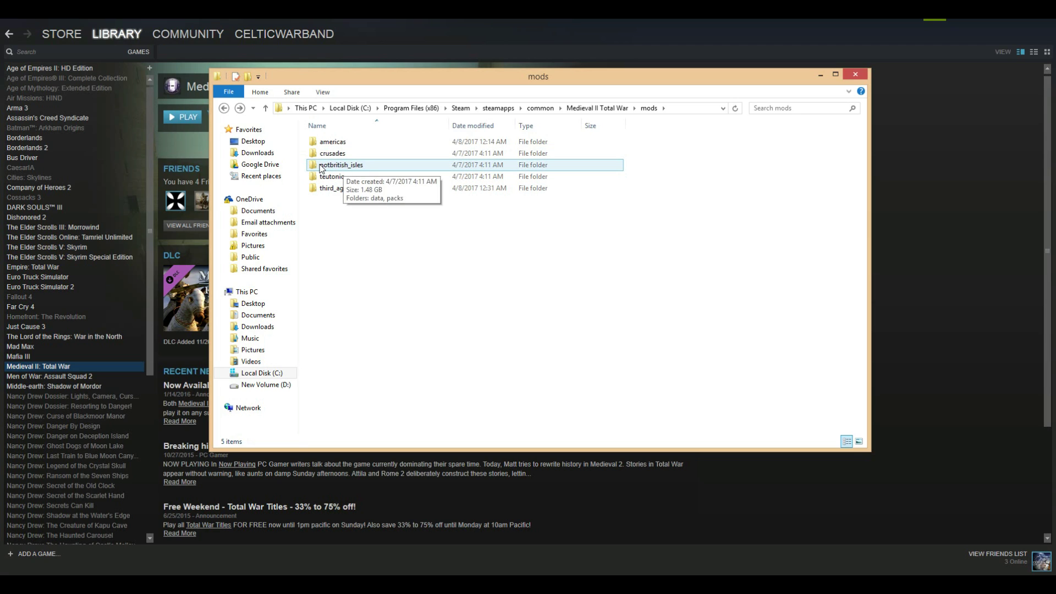
# Rename the third_age folder british_isles in the Steam mods directory.
pyautogui.click(339, 192)
pyautogui.click(359, 191)
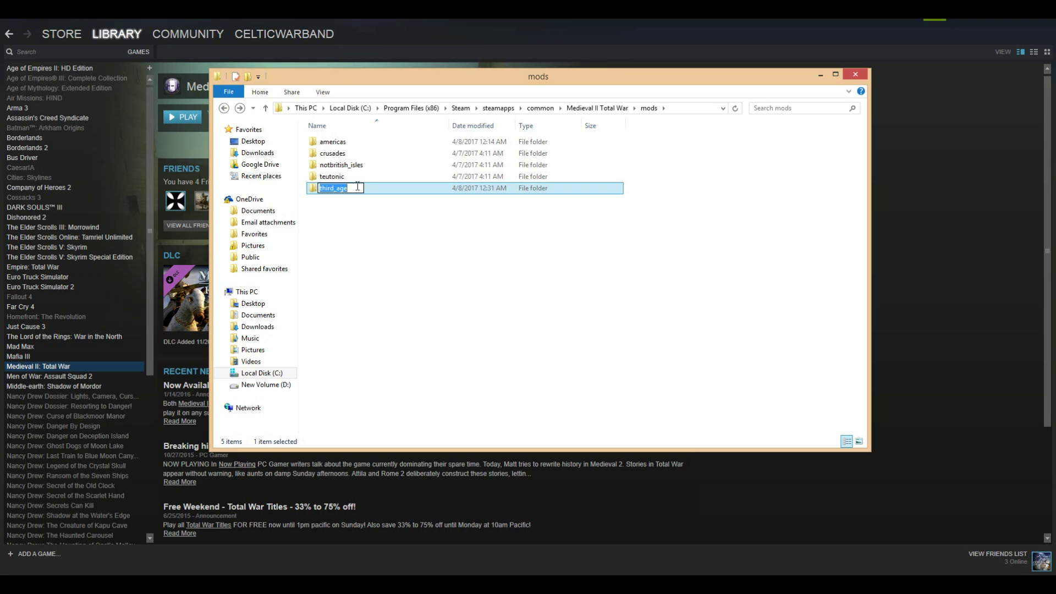
pyautogui.press('BackSpace')
pyautogui.write('british')
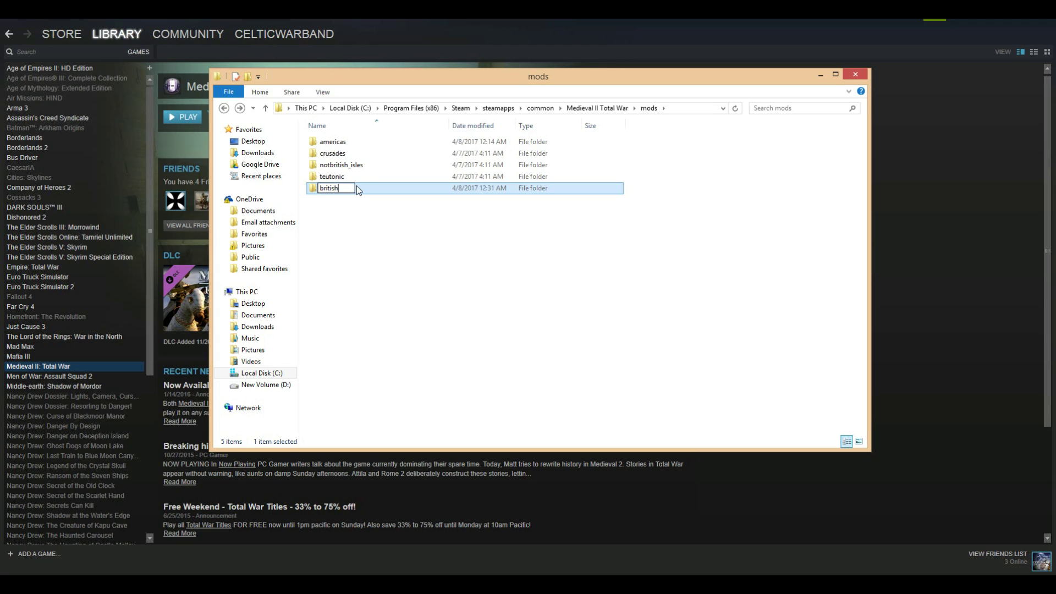
pyautogui.write('_isles')
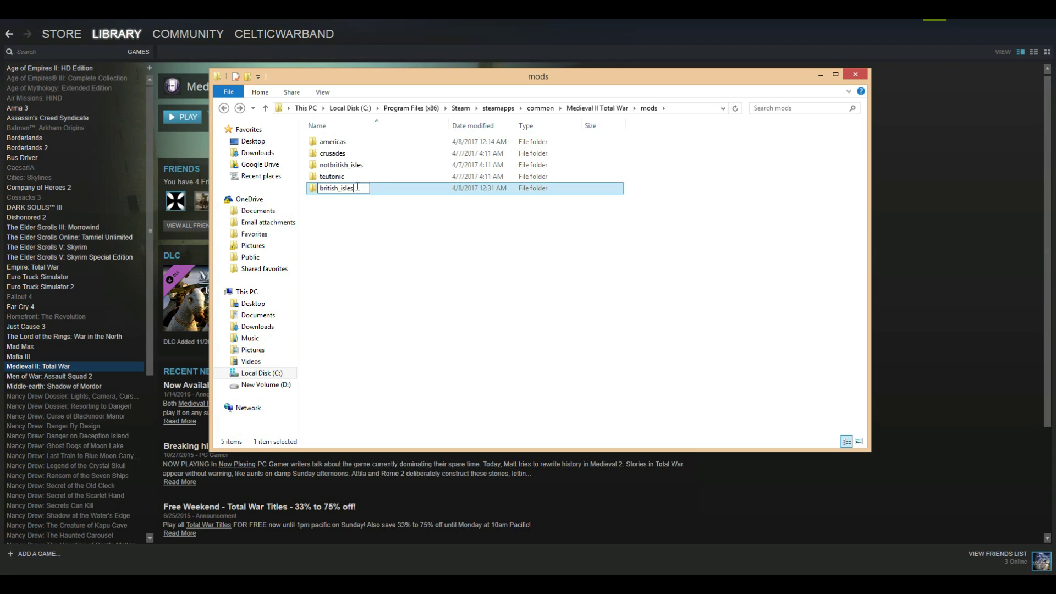
pyautogui.click(366, 236)
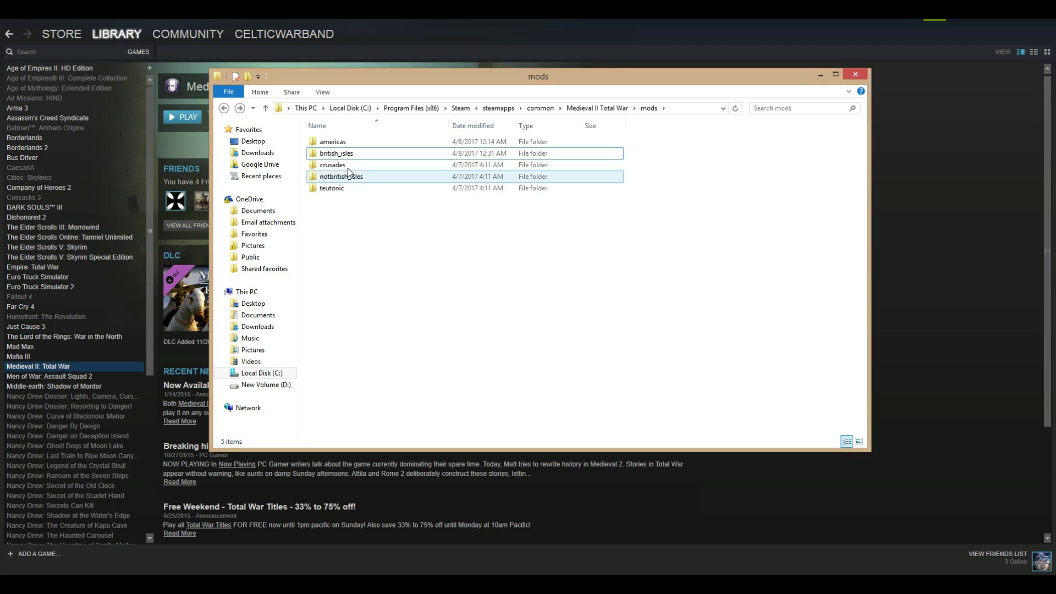
pyautogui.click(352, 153)
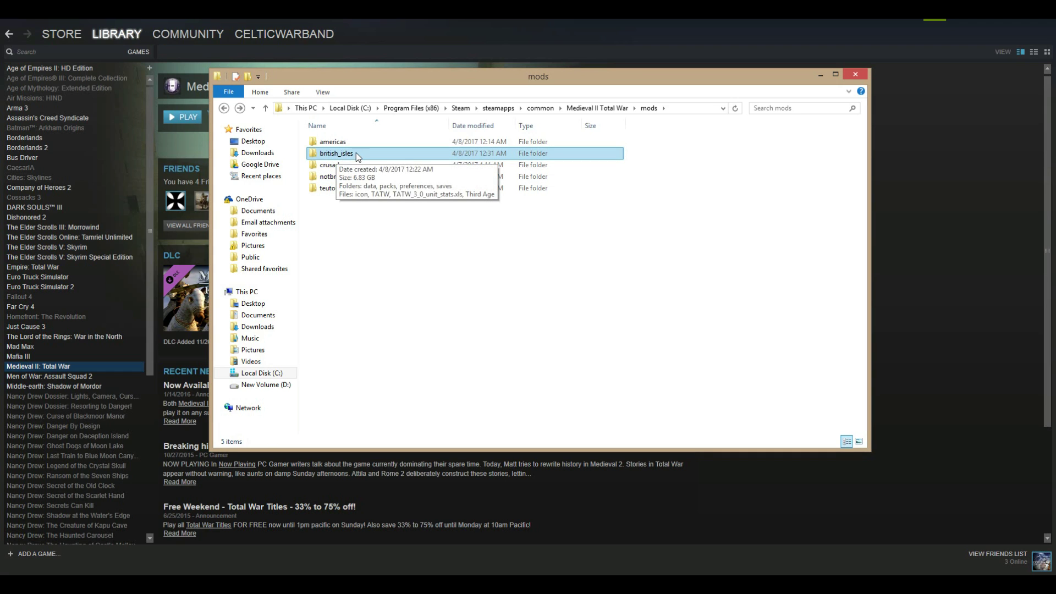
pyautogui.keyDown('ctrl'); pyautogui.click(315, 153); pyautogui.keyUp('ctrl')
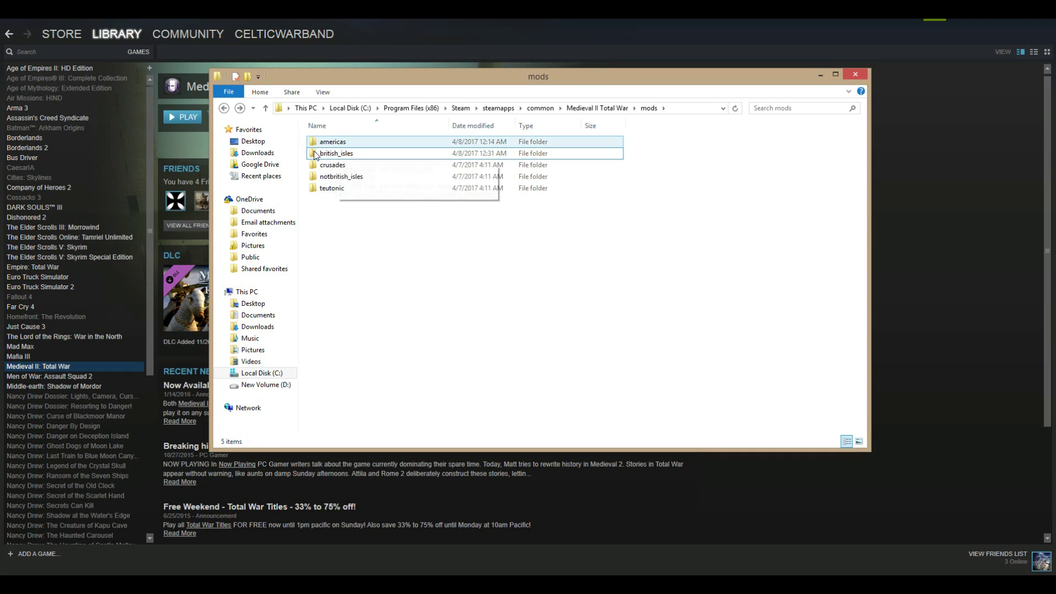
pyautogui.click(601, 154)
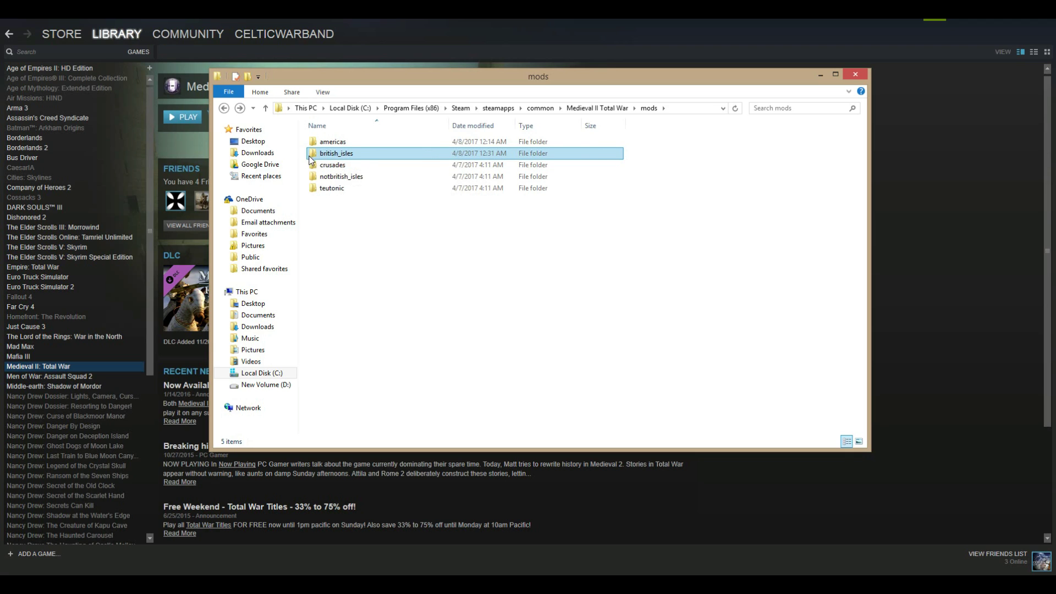
pyautogui.keyDown('ctrl'); pyautogui.click(368, 156); pyautogui.keyUp('ctrl')
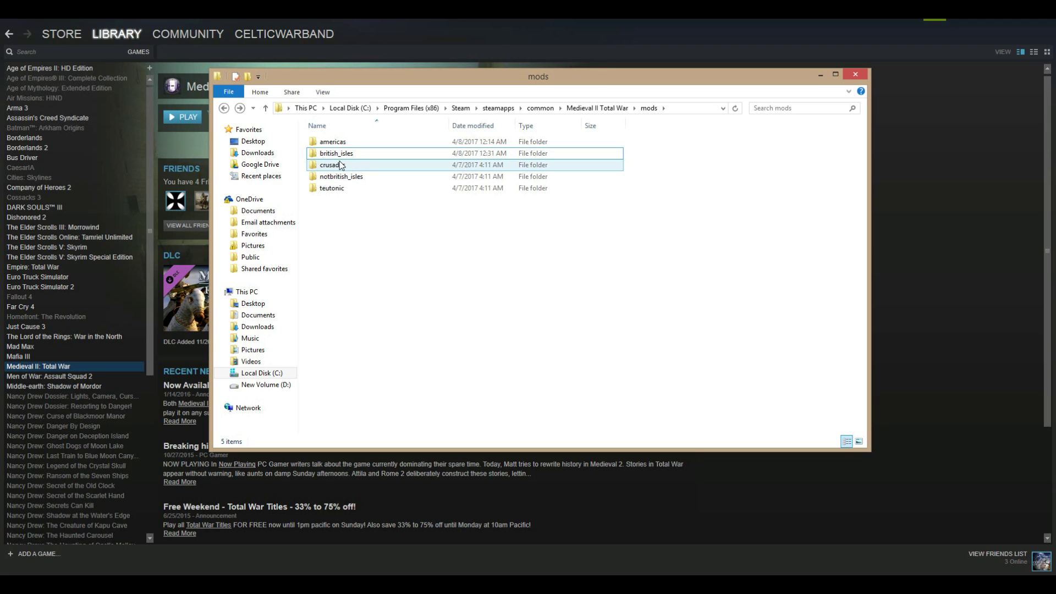
pyautogui.moveTo(368, 80); pyautogui.dragTo(385, 130)
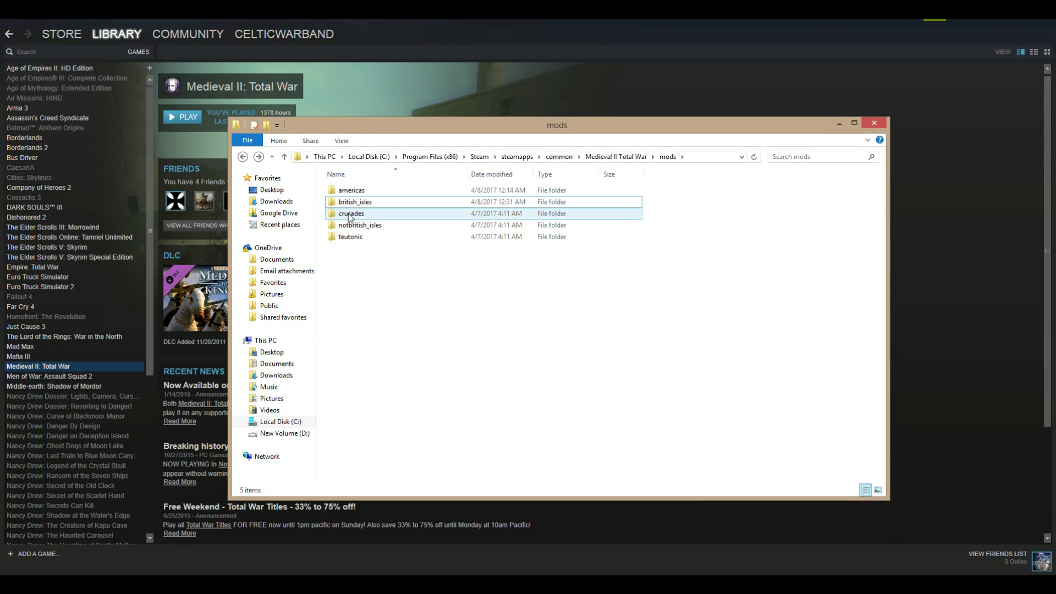
# Open the british_isles folder to check the mod files inside, and return to the mods folder.
pyautogui.moveTo(349, 217)
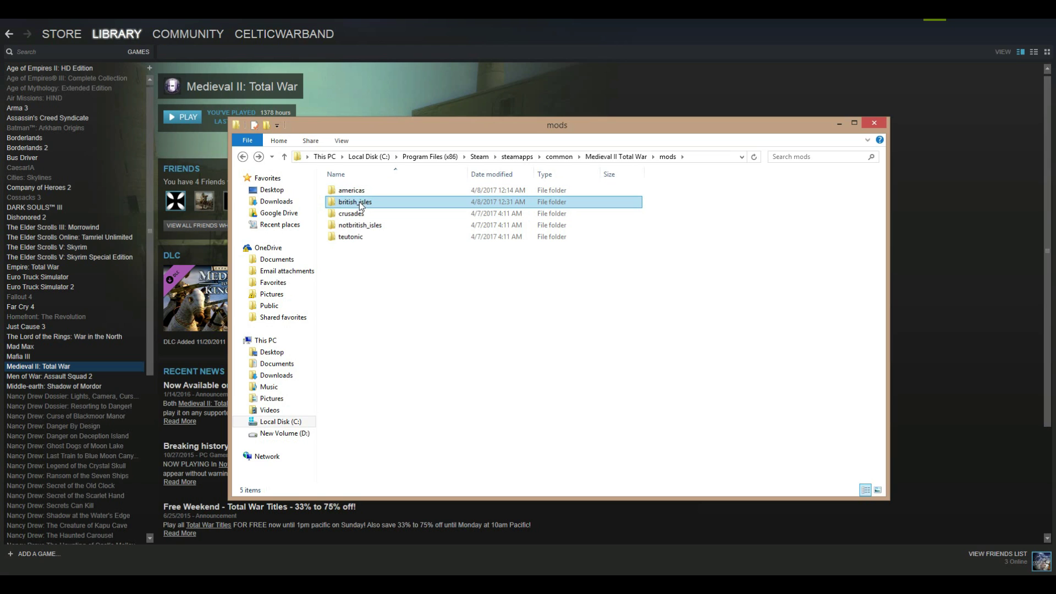
pyautogui.doubleClick(346, 204)
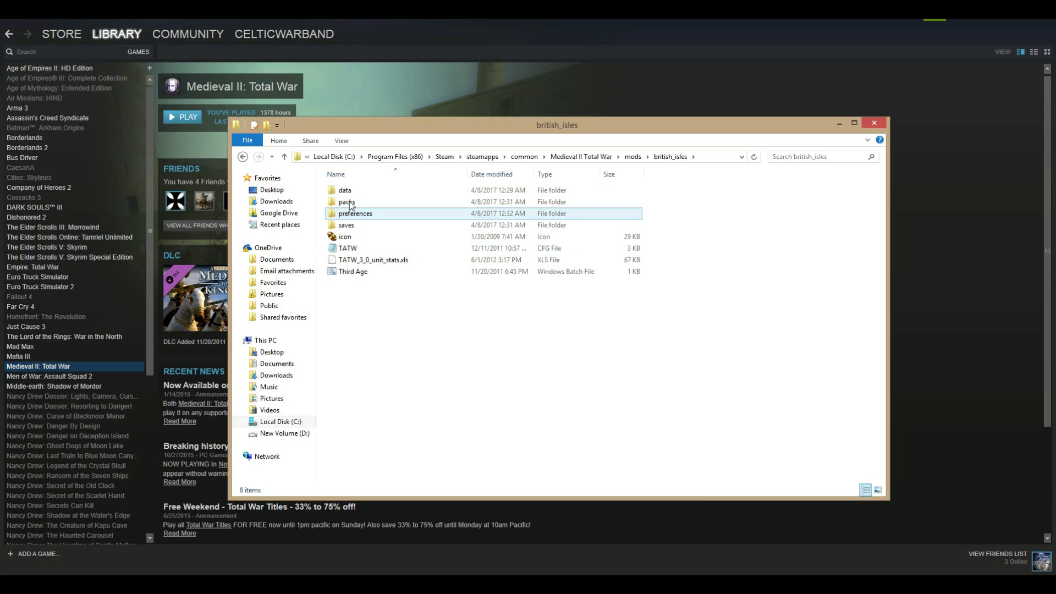
pyautogui.click(243, 157)
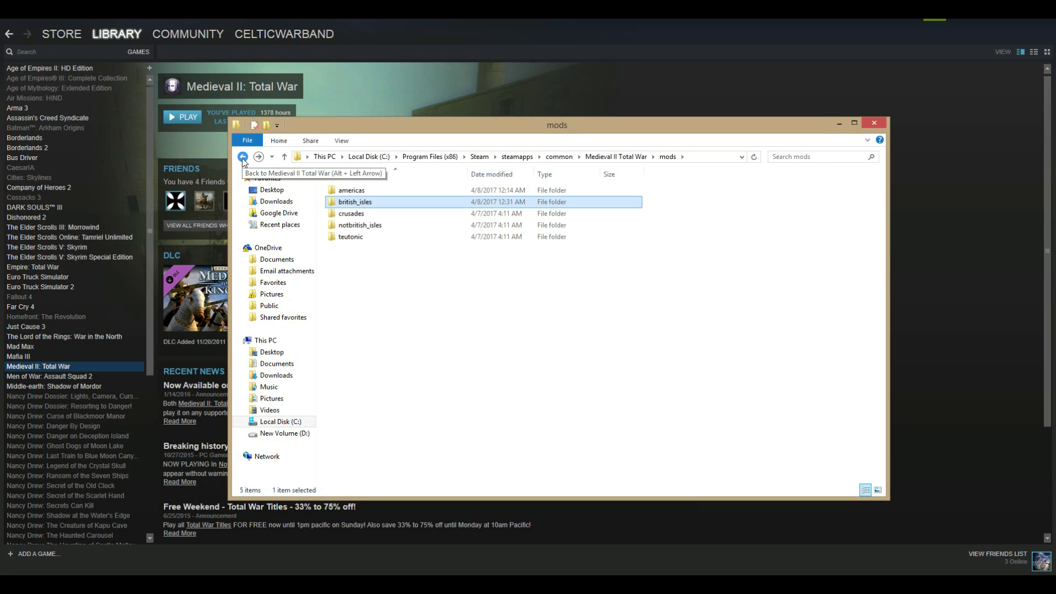
# Move the notamericas folder from the desktop back into the Steam mods folder and close the folder window.
pyautogui.hotkey('alt', 'F4')
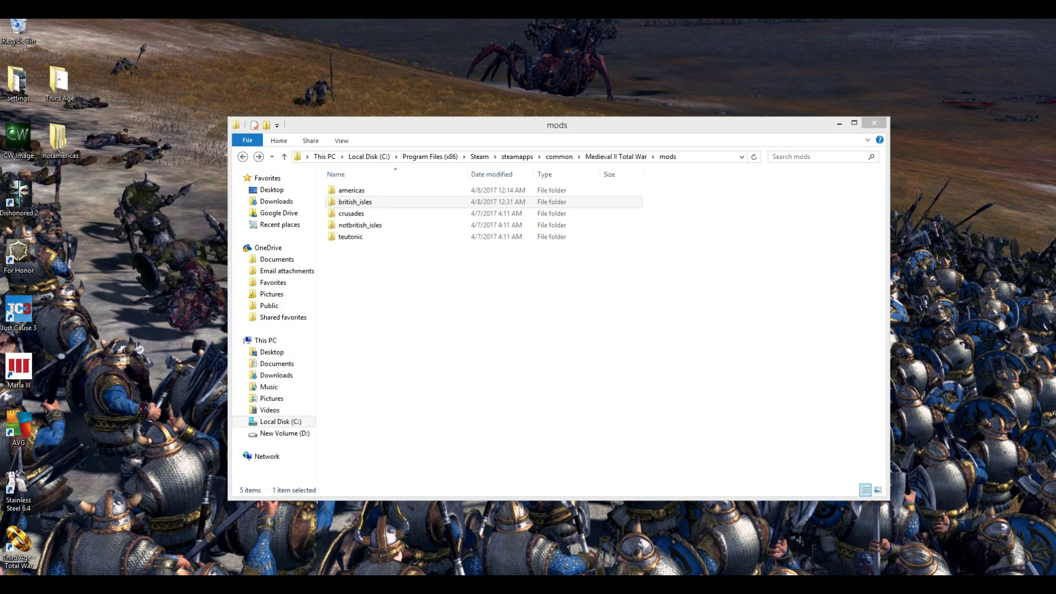
pyautogui.moveTo(57, 141); pyautogui.dragTo(394, 285)
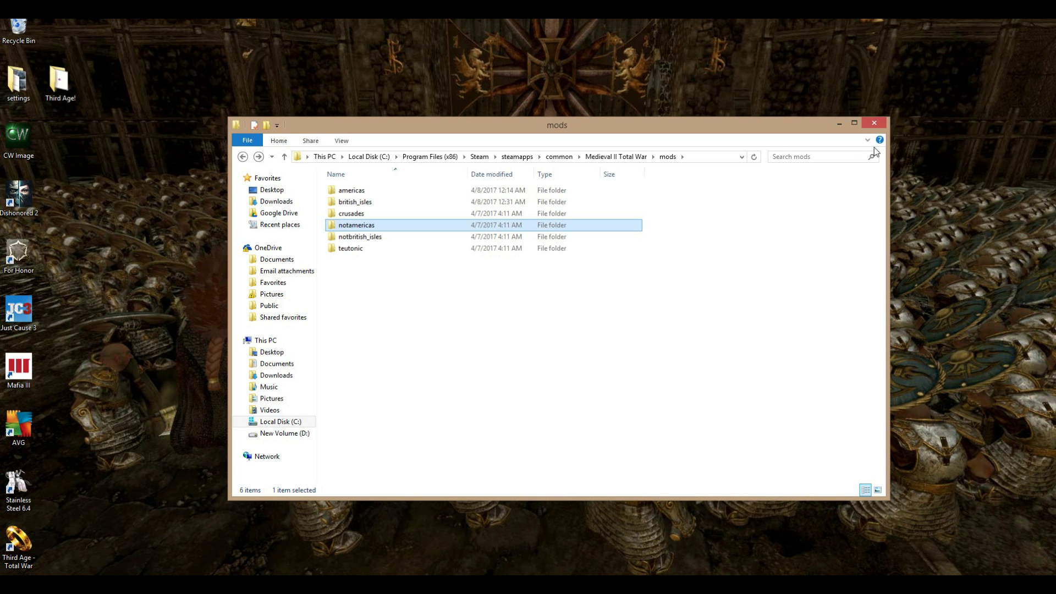
pyautogui.click(875, 123)
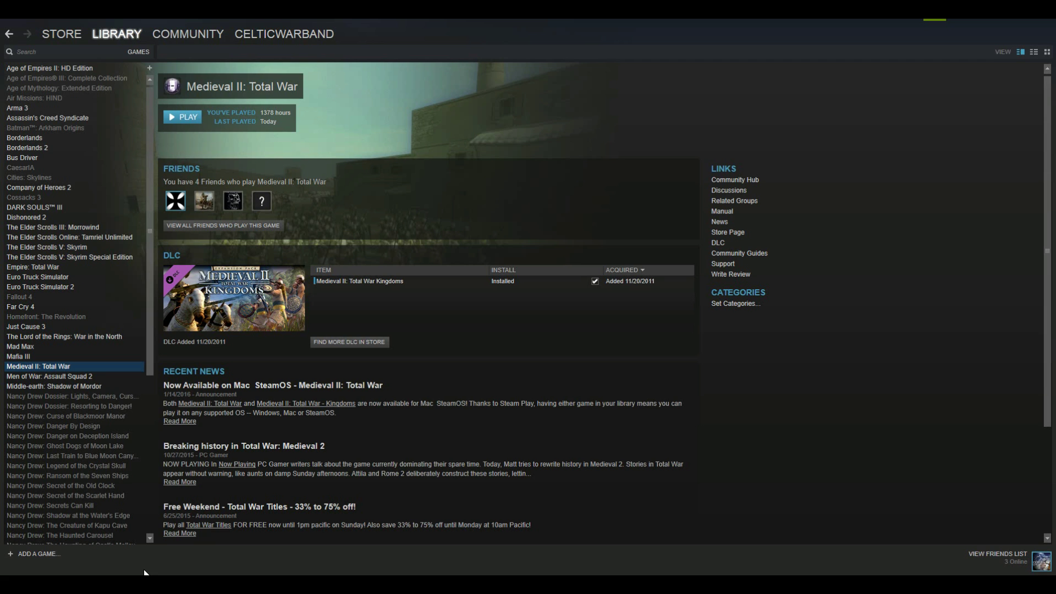
# Launch Medieval II: Total War from the Steam library with the Medieval II: Total War Britannia option.
pyautogui.click(187, 118)
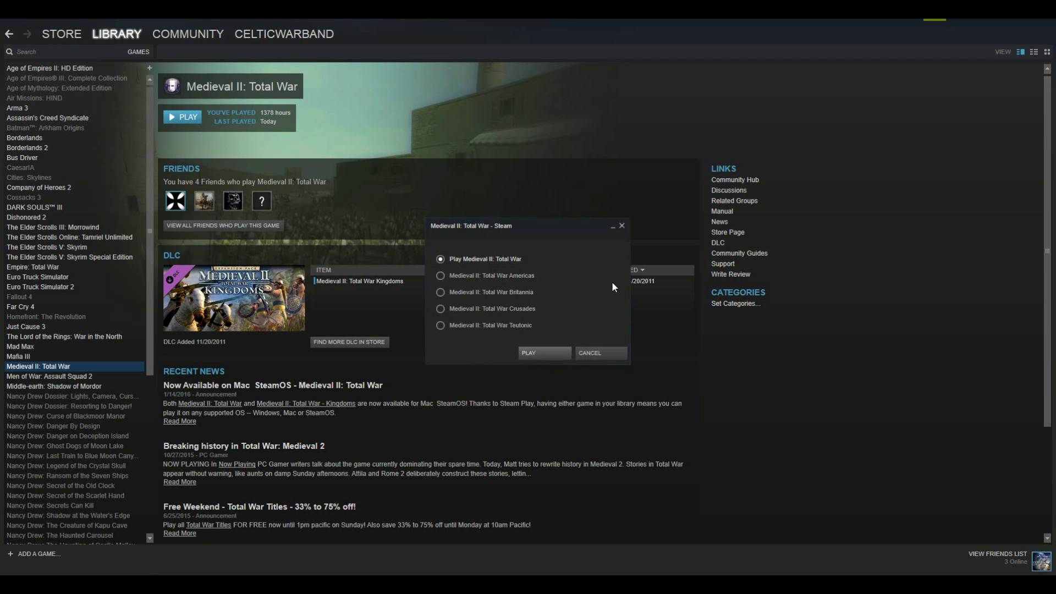
pyautogui.click(442, 293)
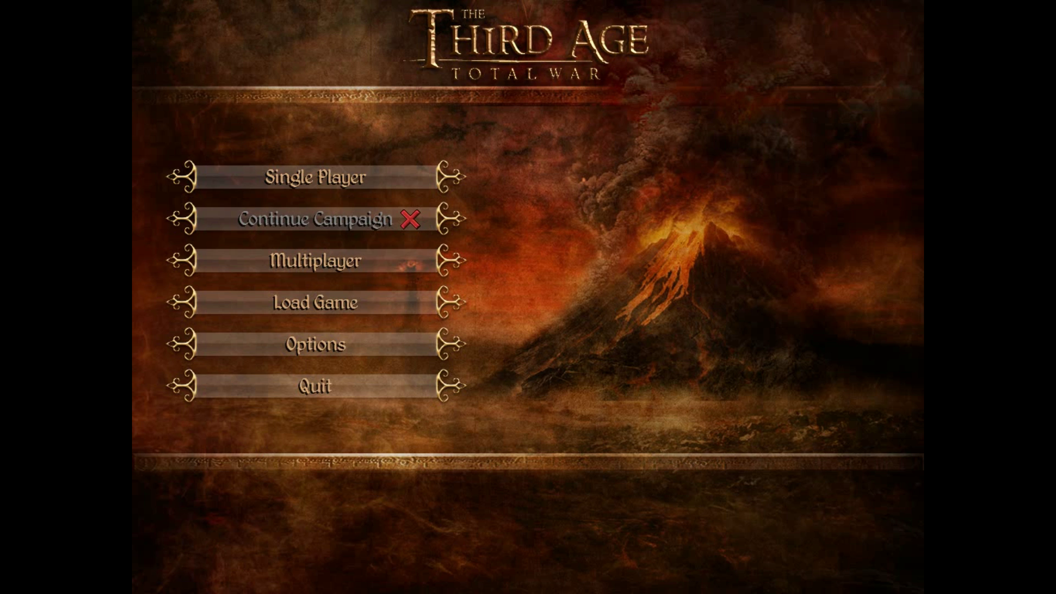
# Open the single-player Third Age Campaign faction selection and view the Isengard faction.
pyautogui.click(316, 176)
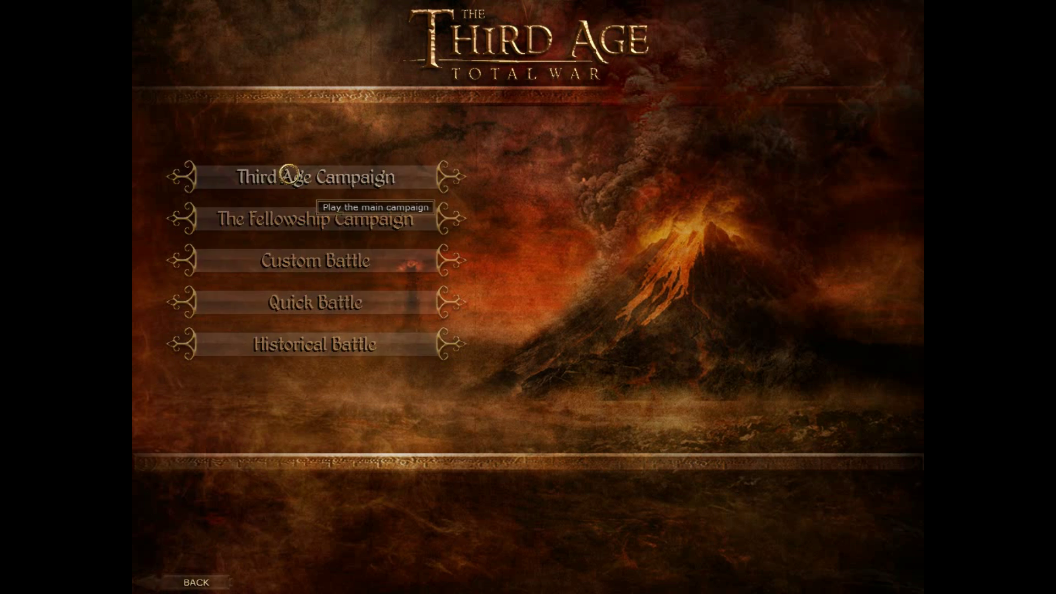
pyautogui.click(288, 174)
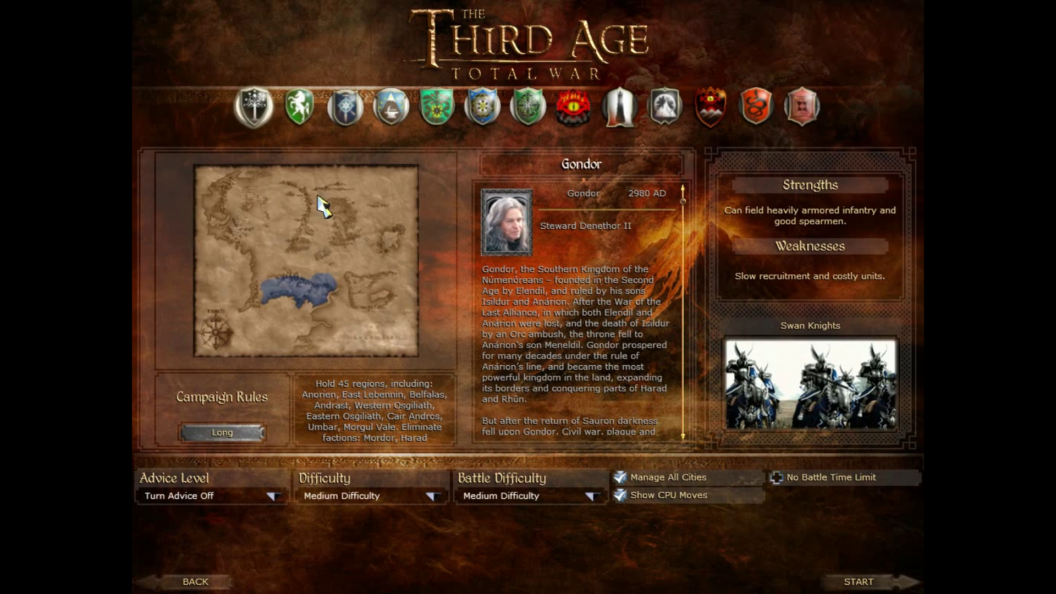
pyautogui.click(810, 99)
pyautogui.click(620, 106)
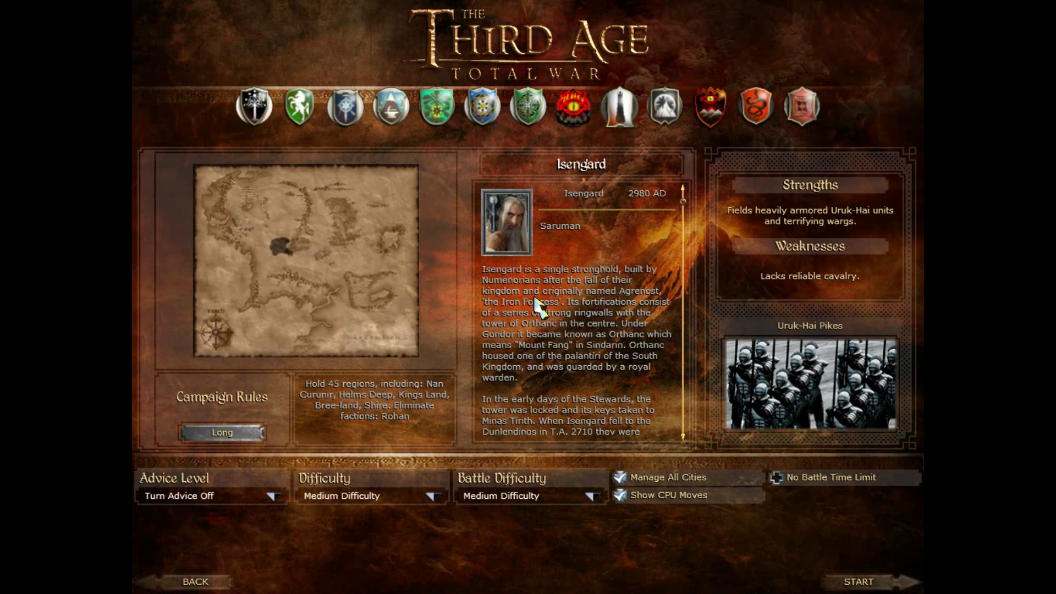
# Leave the faction selection, view the Custom Battle setup, and return to the main menu.
pyautogui.click(184, 586)
pyautogui.click(325, 259)
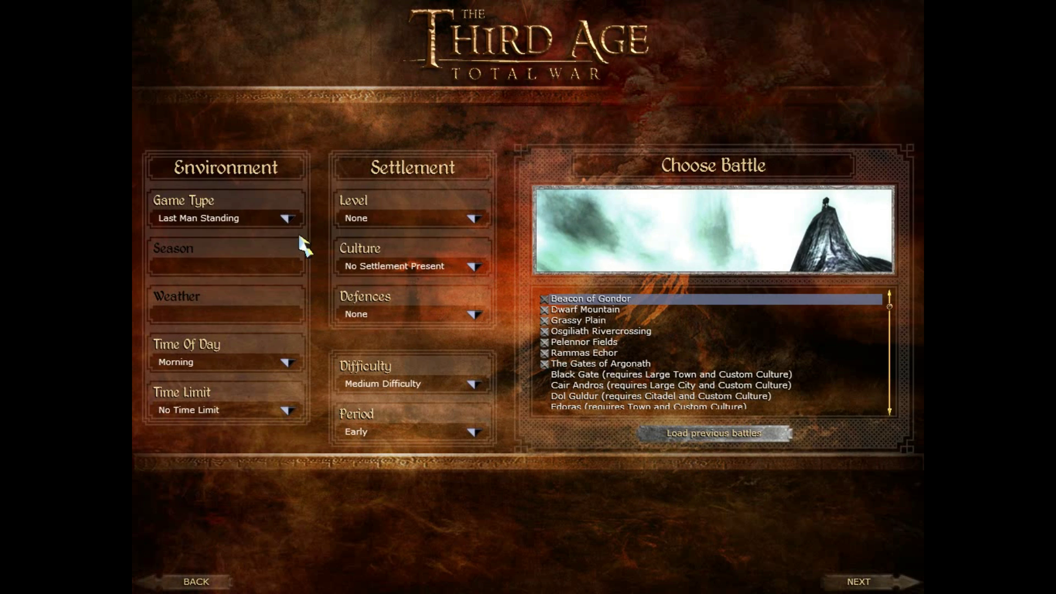
pyautogui.click(184, 583)
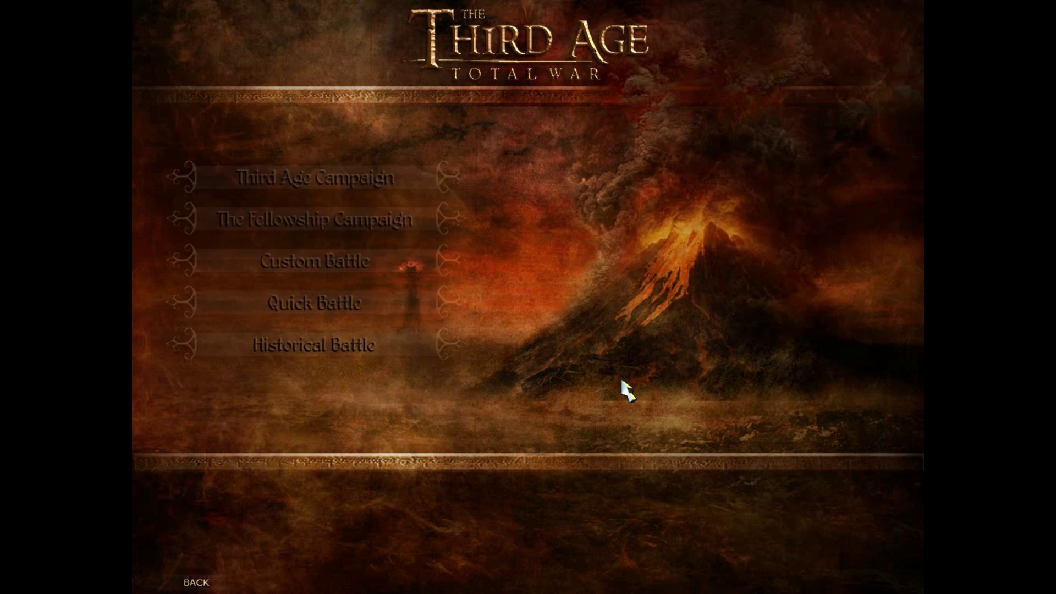
pyautogui.click(211, 582)
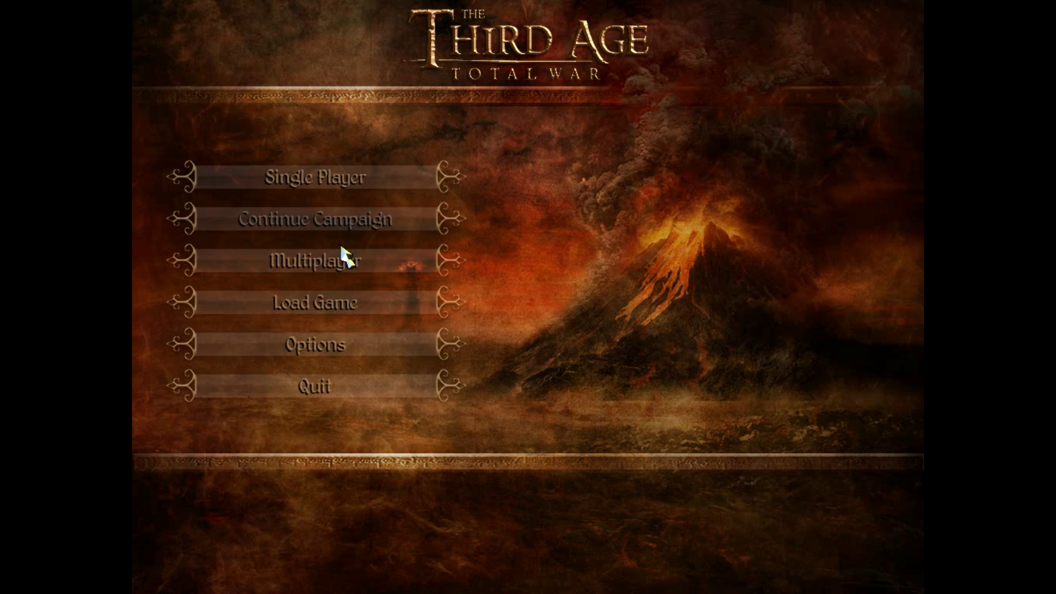
# View the multiplayer online battles game list and return to the main menu.
pyautogui.click(328, 266)
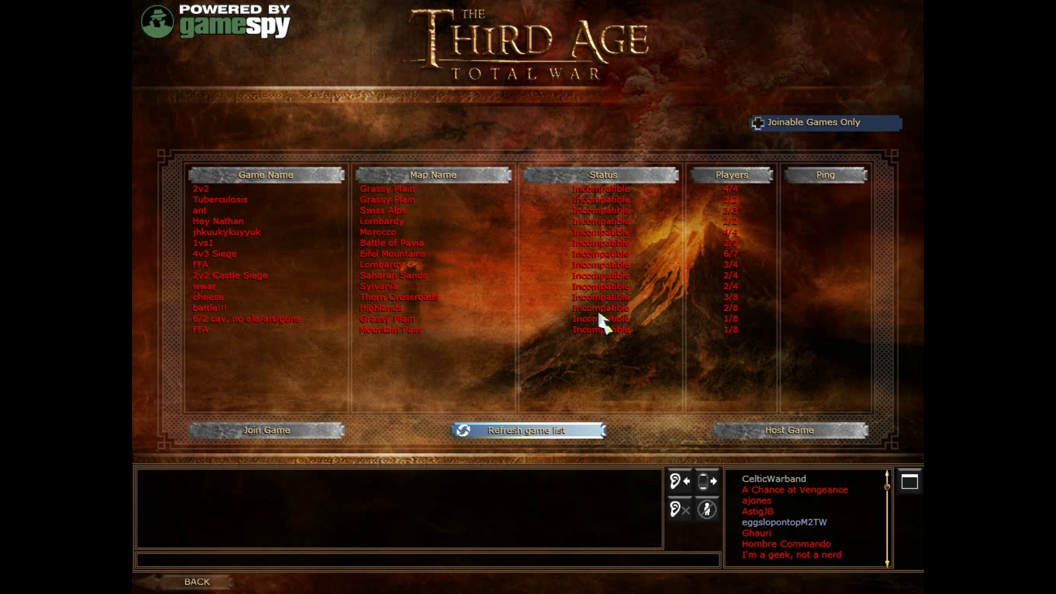
pyautogui.click(196, 582)
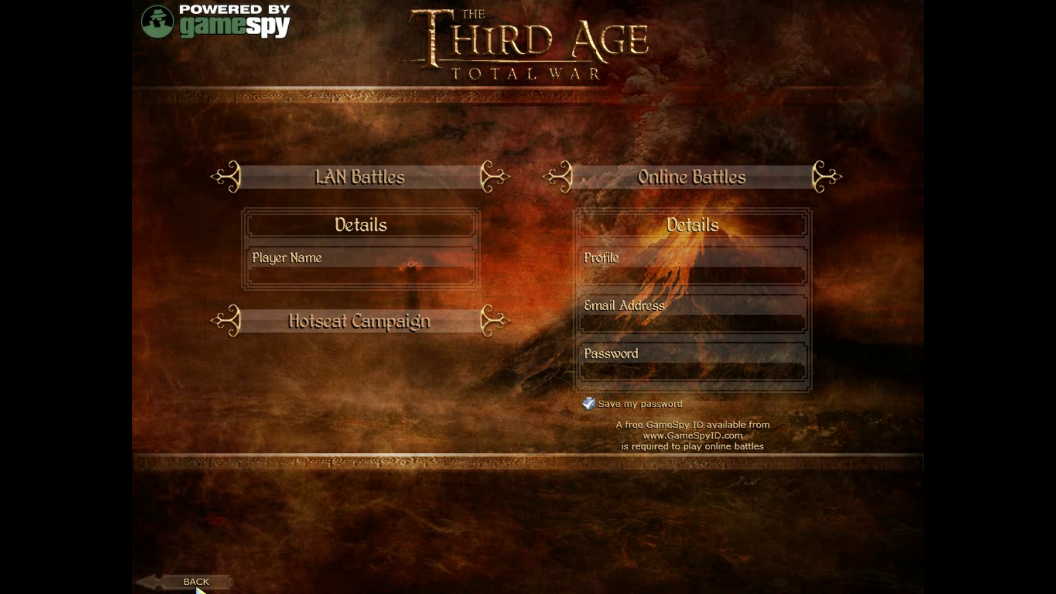
pyautogui.click(195, 582)
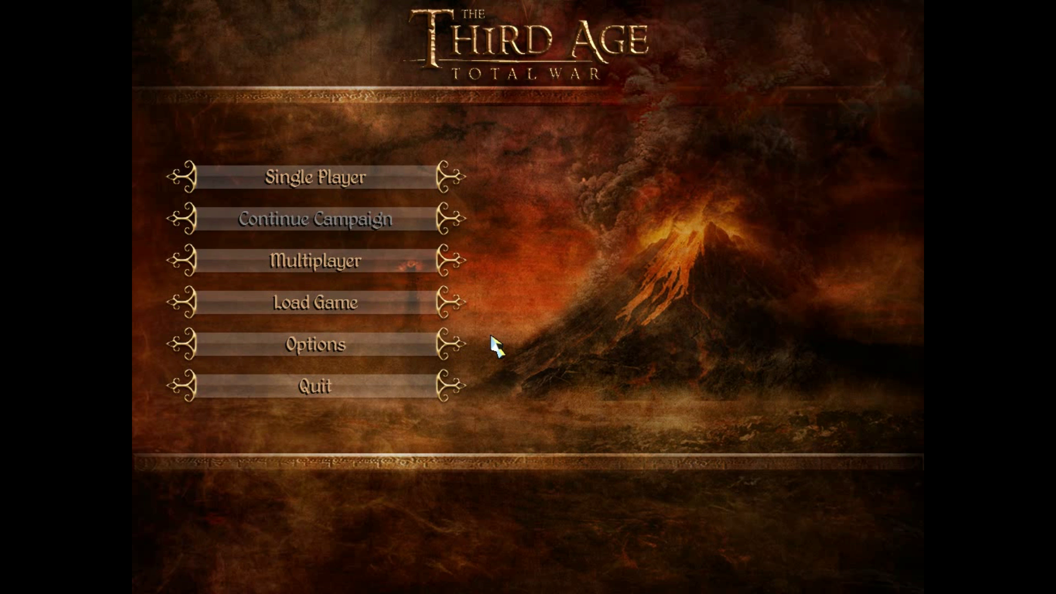